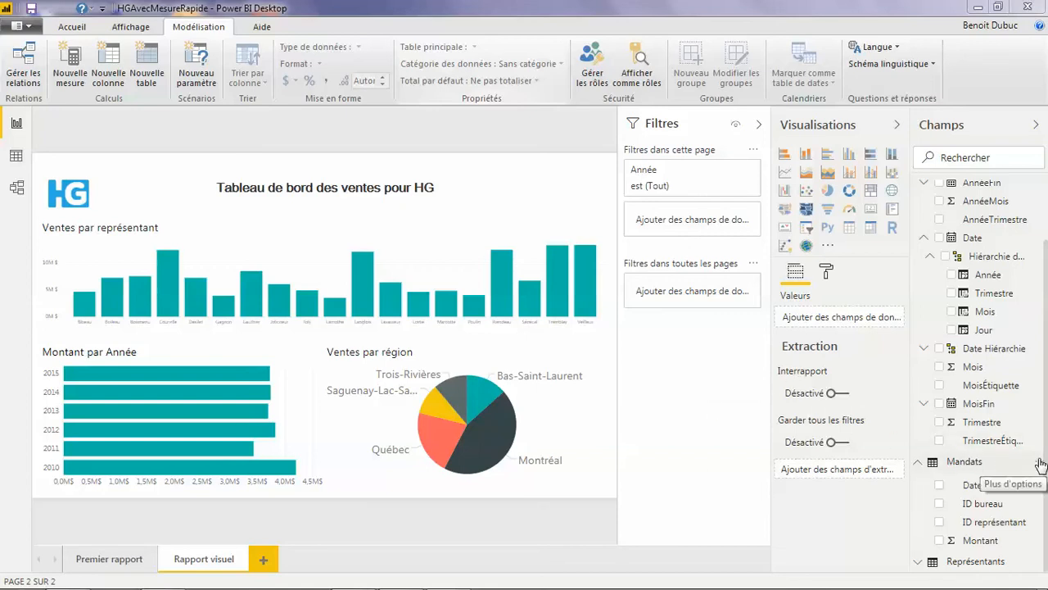
Step: Start a new quick measure on the Mandats table using the calculation "Cumul annuel jusqu'à ce jour"
left_click(1038, 463)
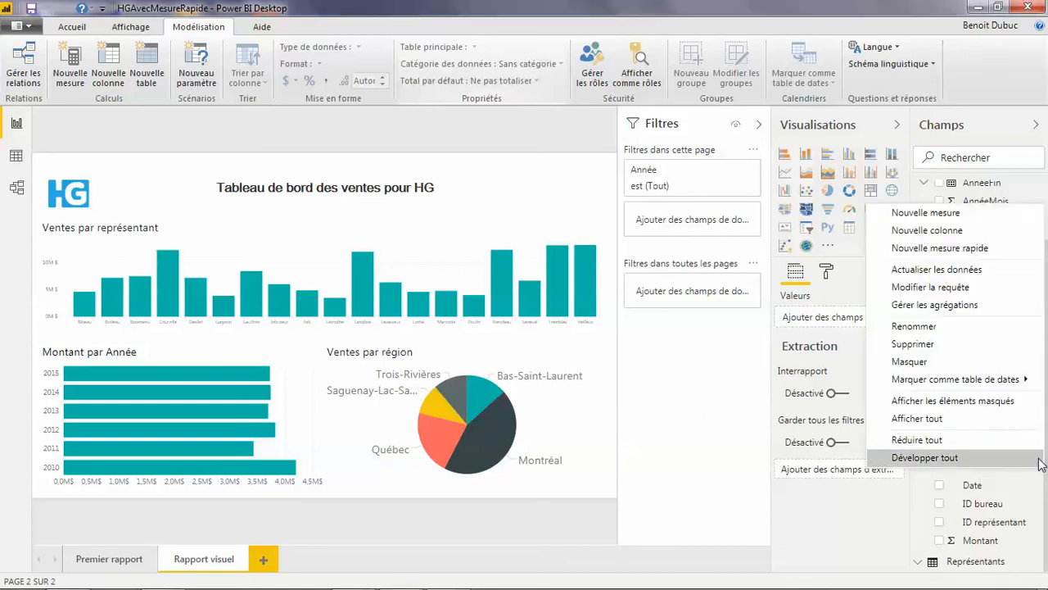
left_click(965, 248)
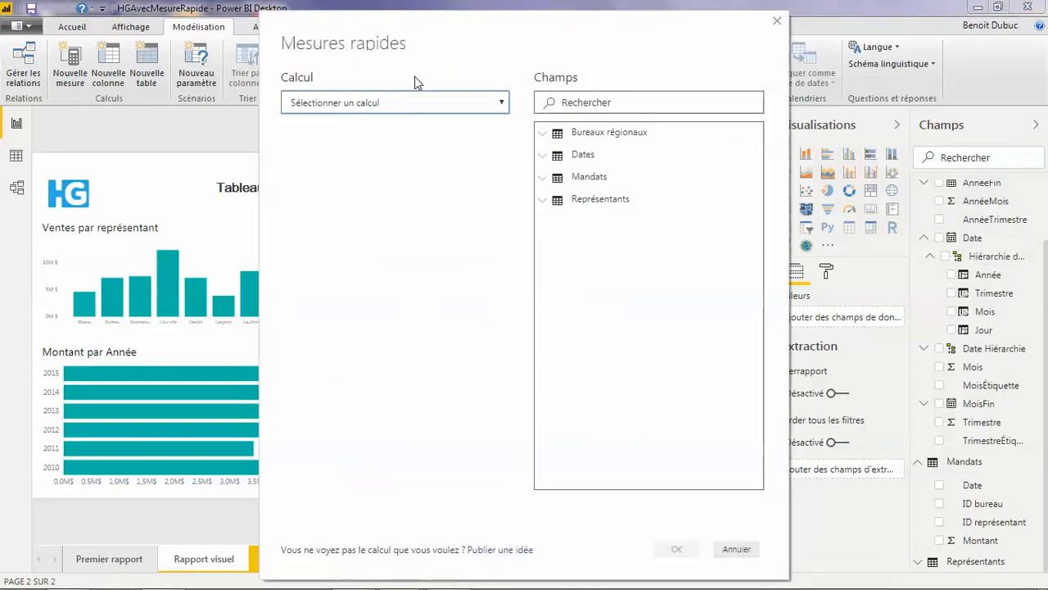
left_click(498, 105)
scroll(514, 283, "down", 5)
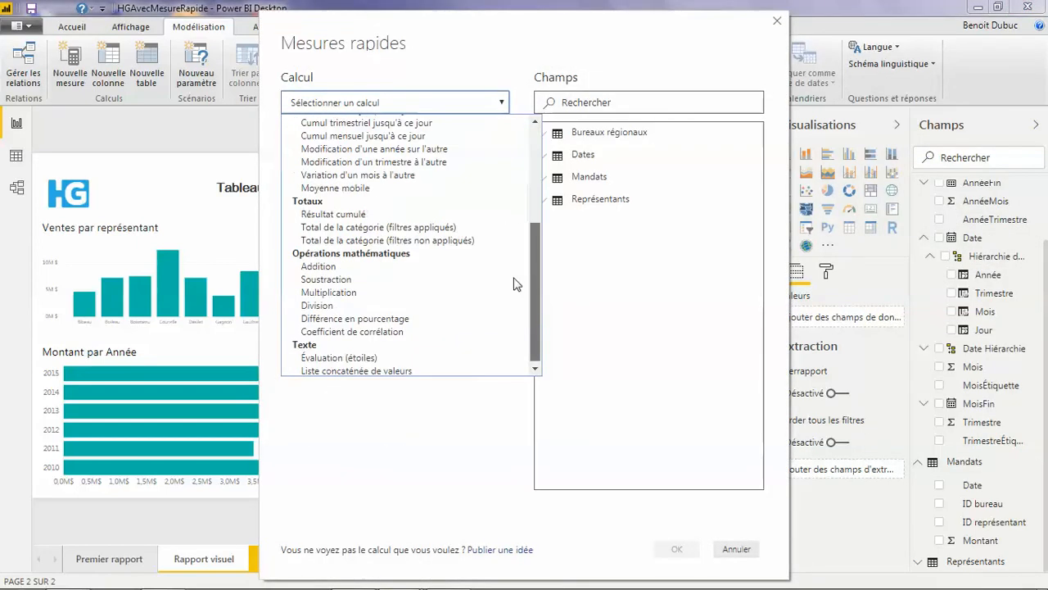
scroll(515, 336, "up", 5)
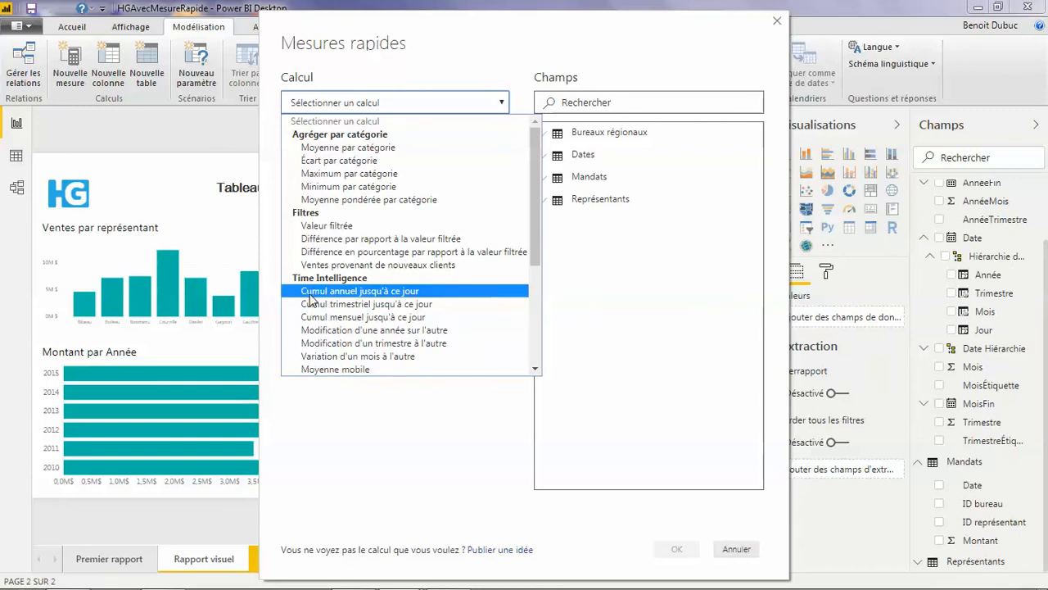
left_click(369, 295)
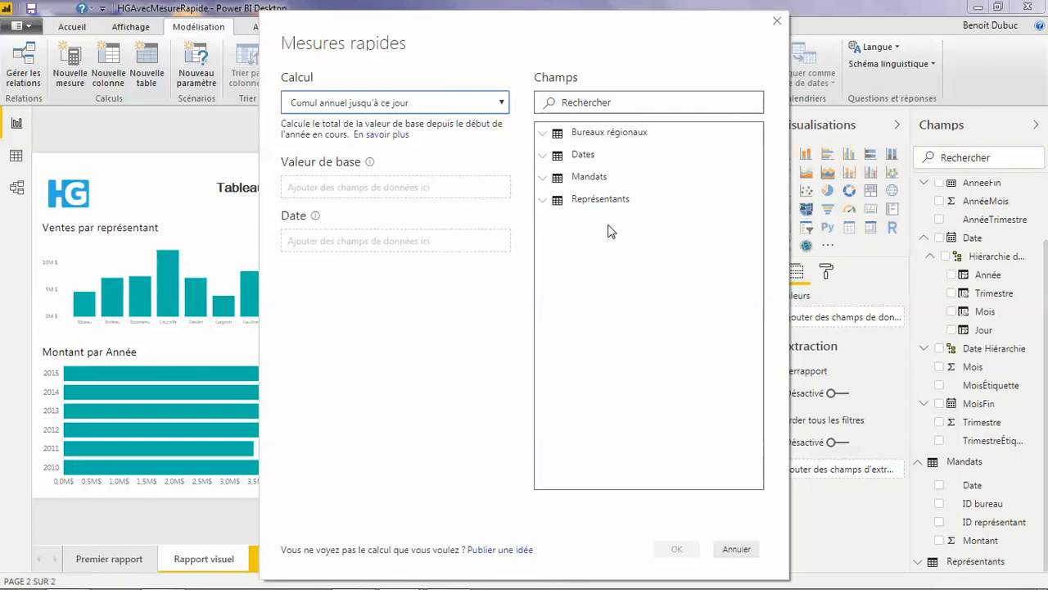
Step: Create the quick measure with the sum of Montant from Mandats as base value and Date from the Dates table as date
left_click(580, 182)
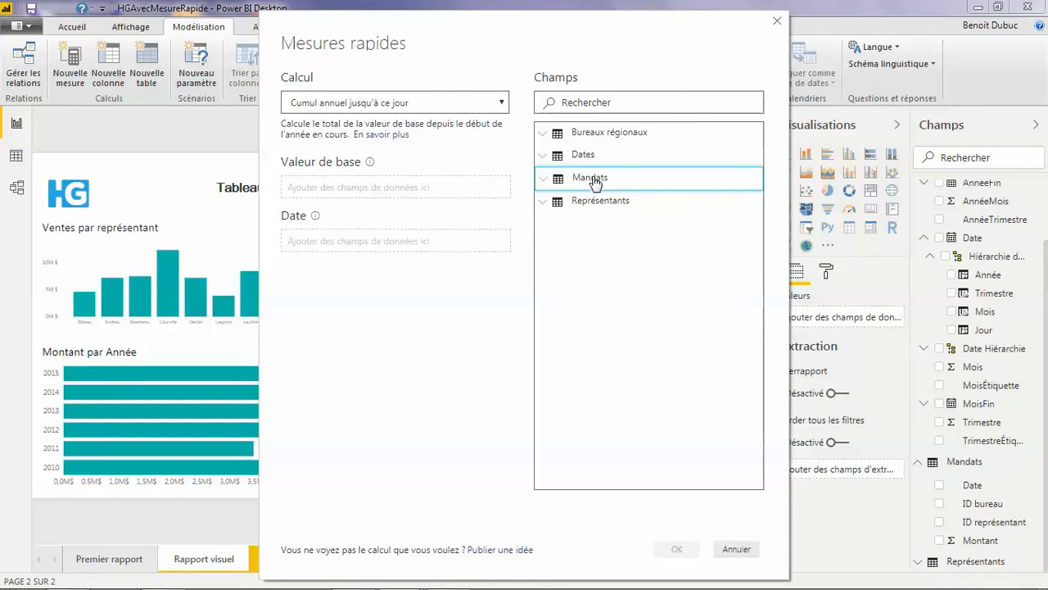
left_click(564, 178)
left_click_drag(518, 248, 364, 188)
left_click(356, 244)
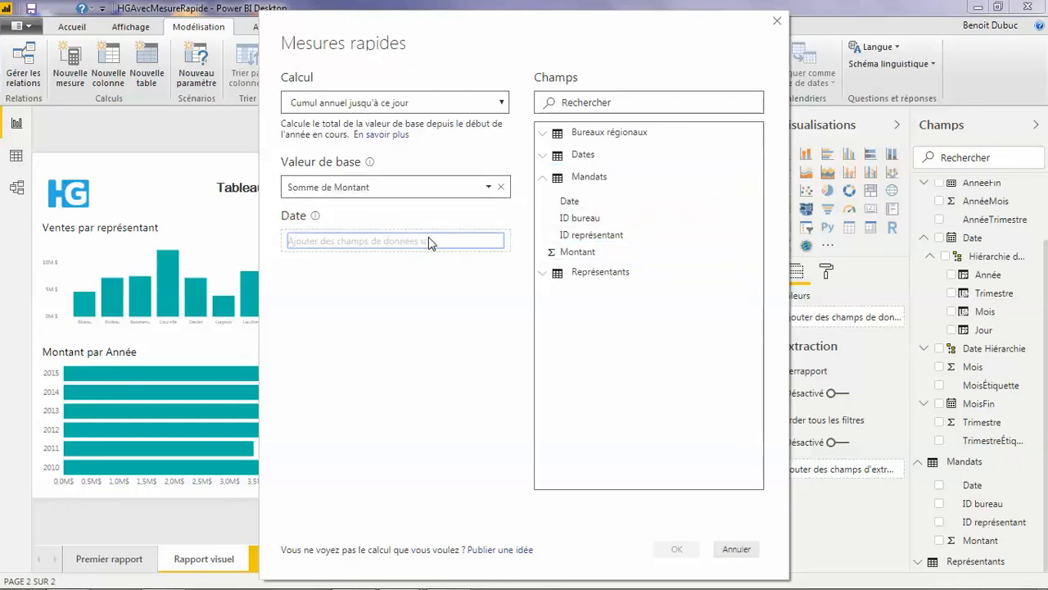
left_click(546, 156)
left_click_drag(582, 251, 410, 241)
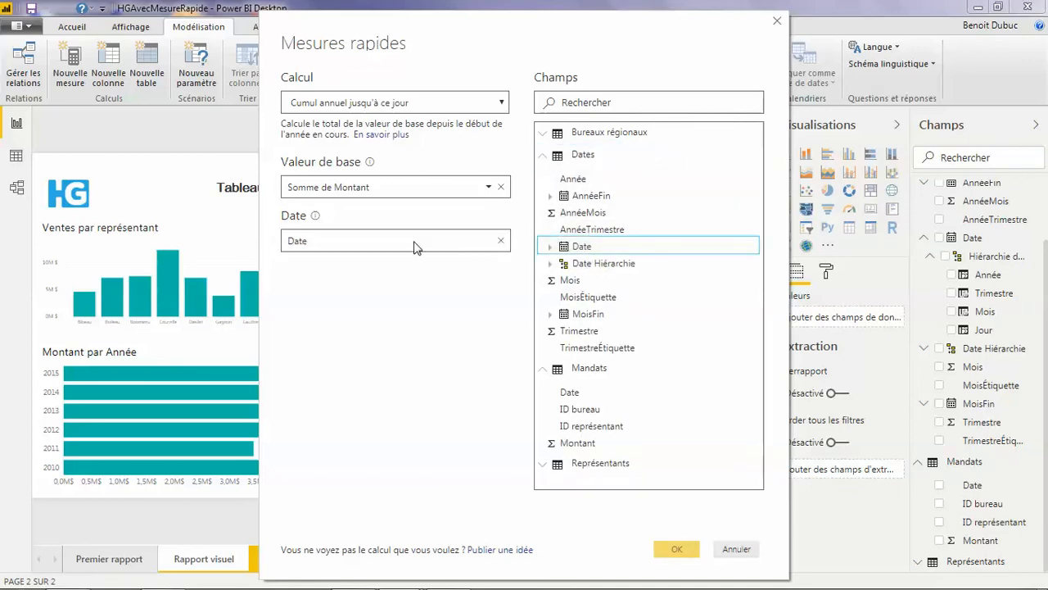
left_click(678, 551)
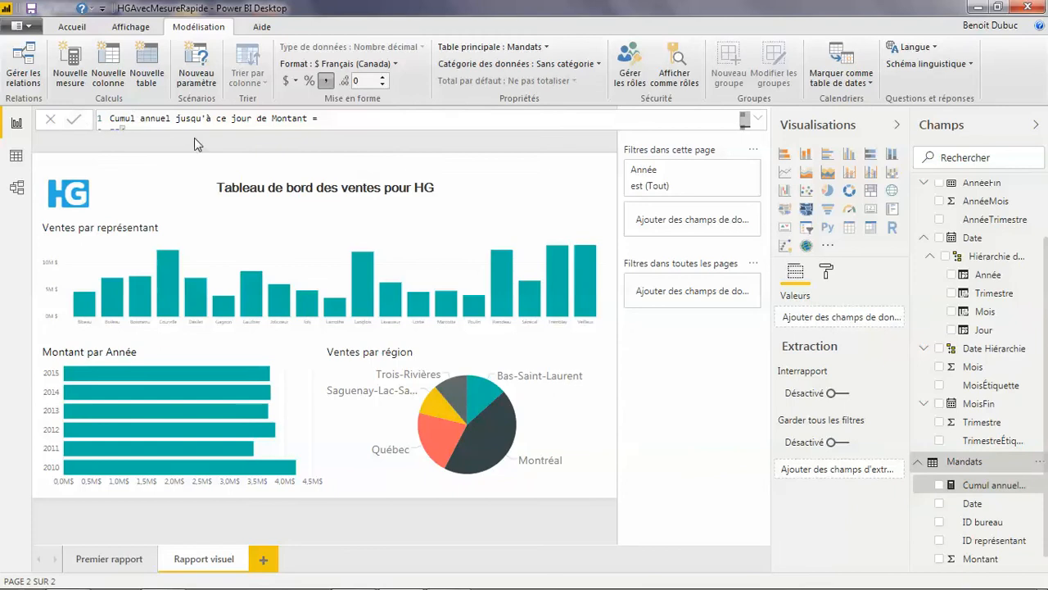
Step: Examine the new measure's full formula and its currency format and decimal settings
left_click(760, 123)
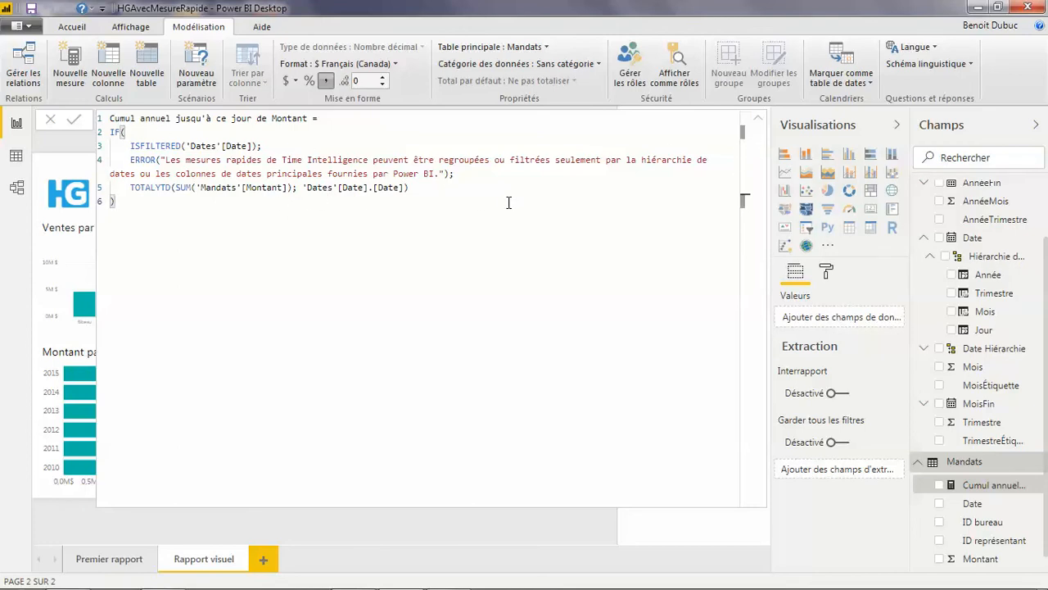
left_click(761, 120)
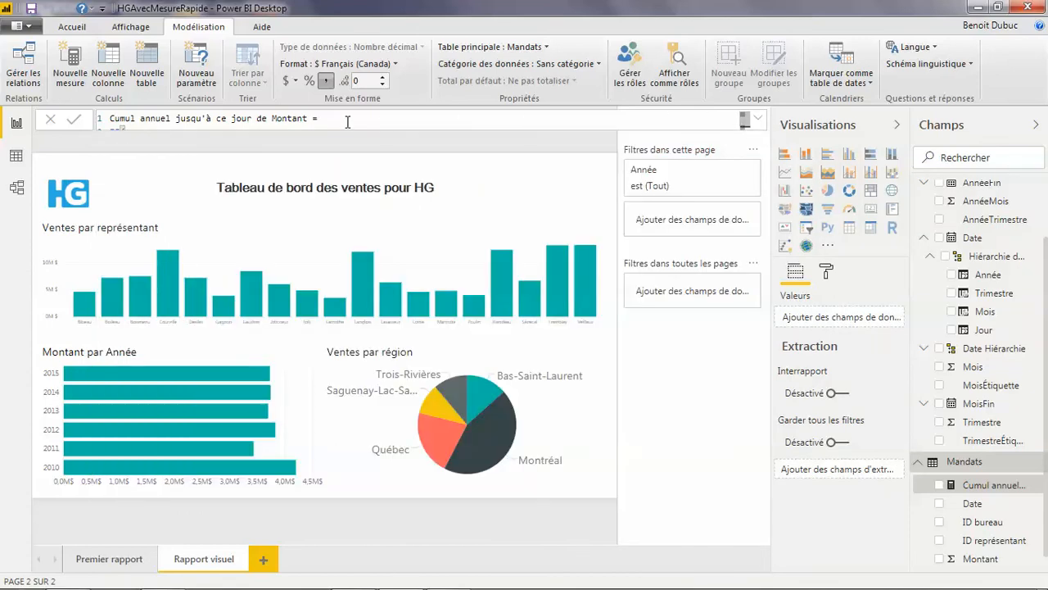
left_click(297, 80)
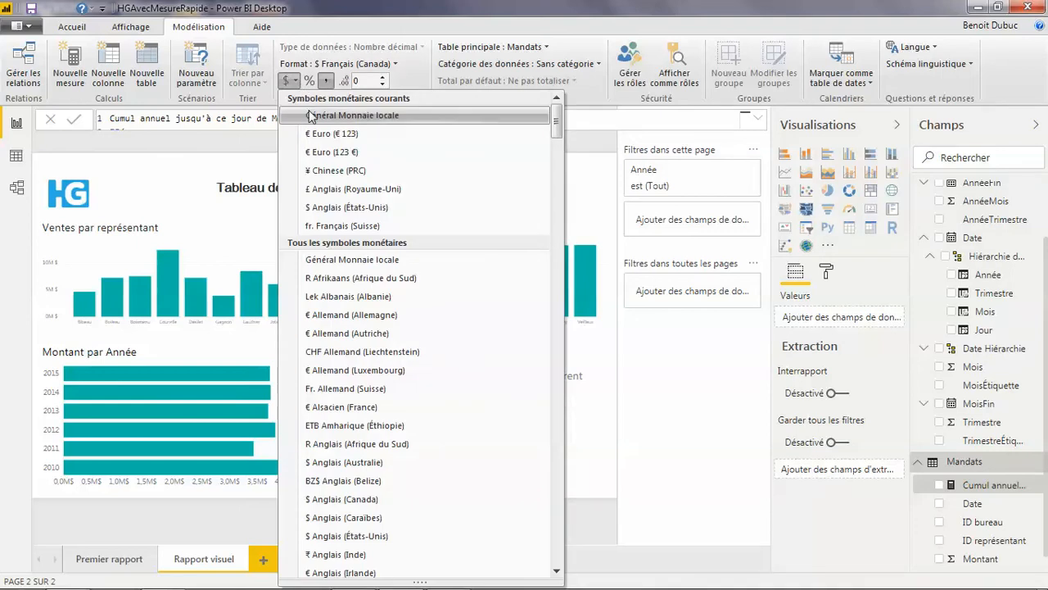
left_click(315, 118)
left_click(382, 78)
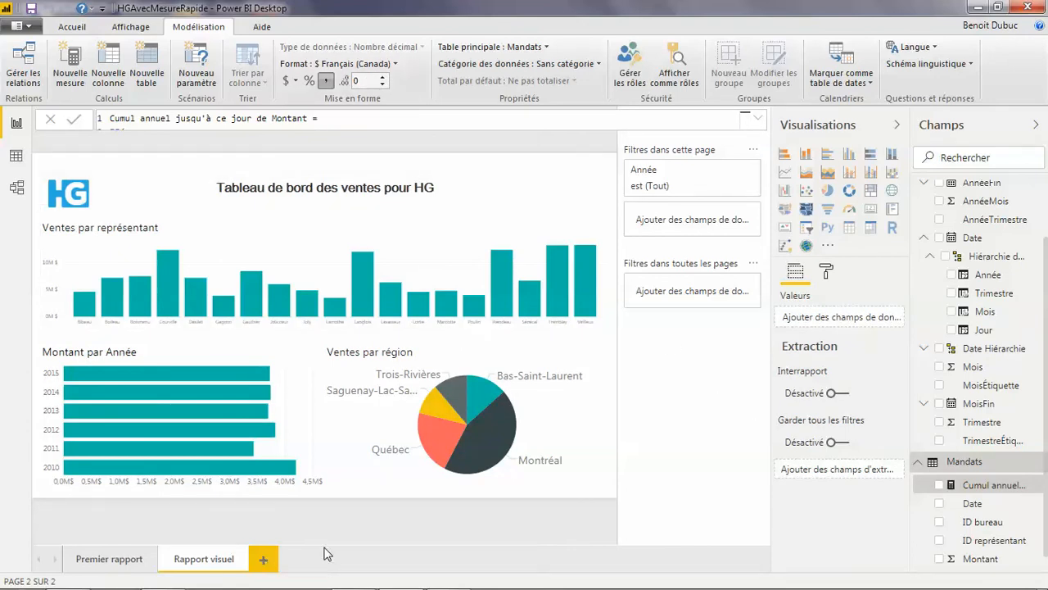
Step: Add a new report page and name it "Mesures rapides"
left_click(262, 560)
double_click(278, 557)
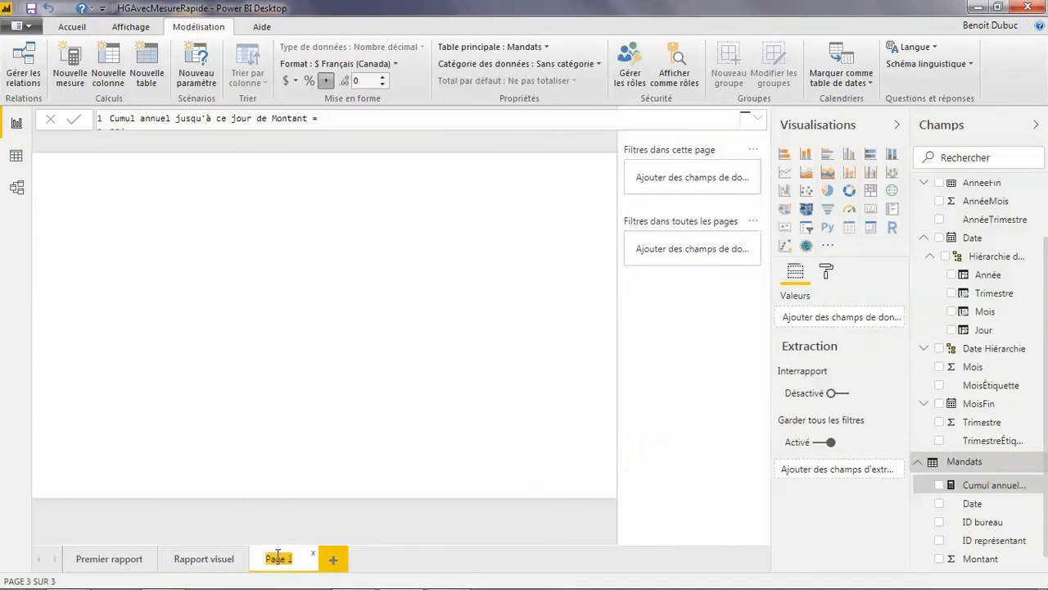
left_click(276, 557)
key("BackSpace")
type("Mesures rap")
key("BackSpace")
key("BackSpace")
key("BackSpace")
key("BackSpace")
type("rapides")
key("Return")
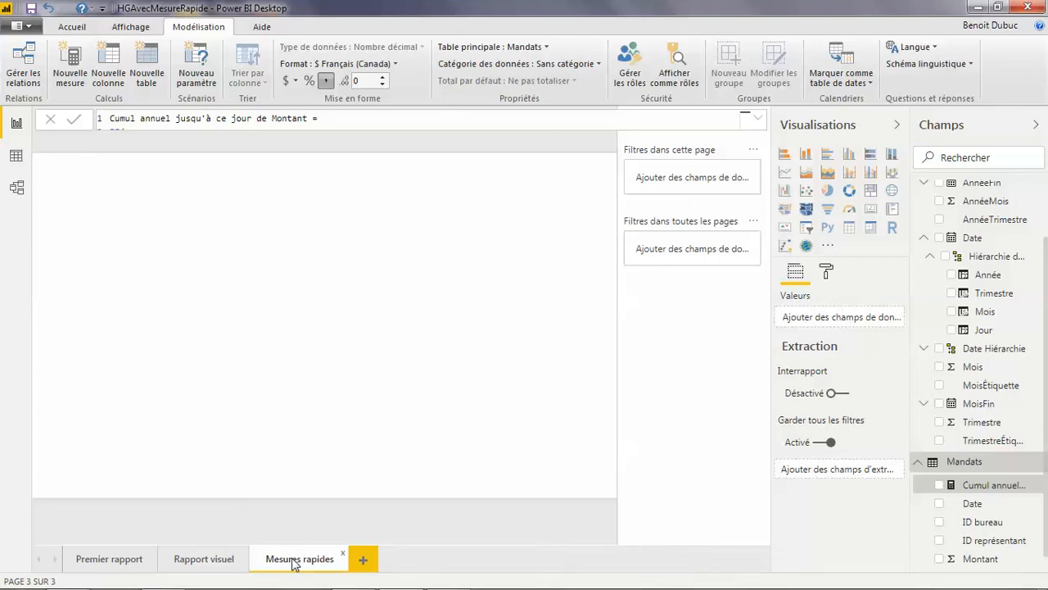
Step: Insert a matrix with the Date hierarchy from the Dates table as rows, keeping Année, Trimestre and Mois but not Jour
left_click(119, 207)
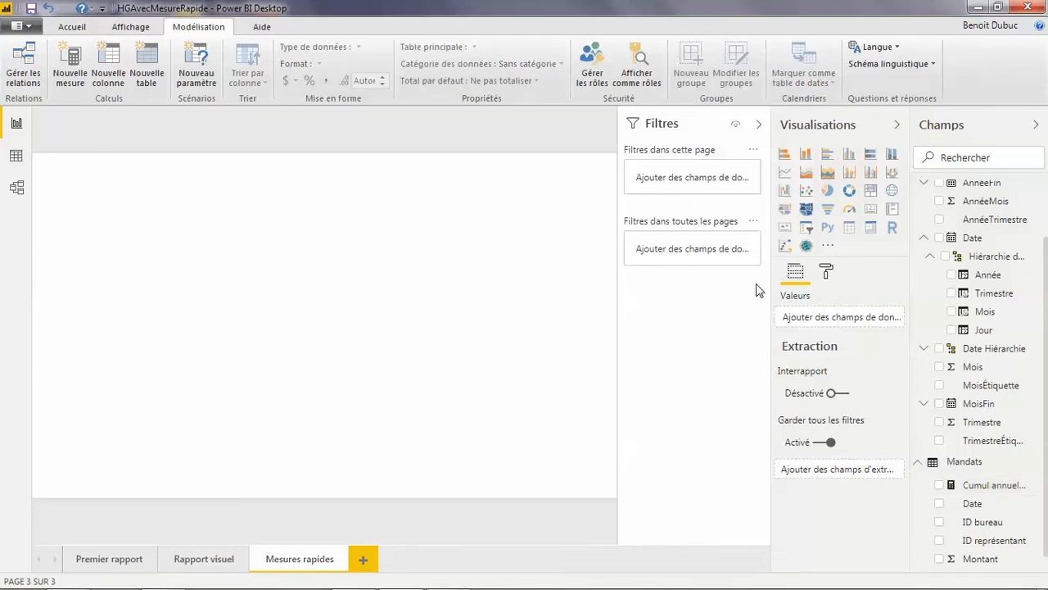
left_click(872, 229)
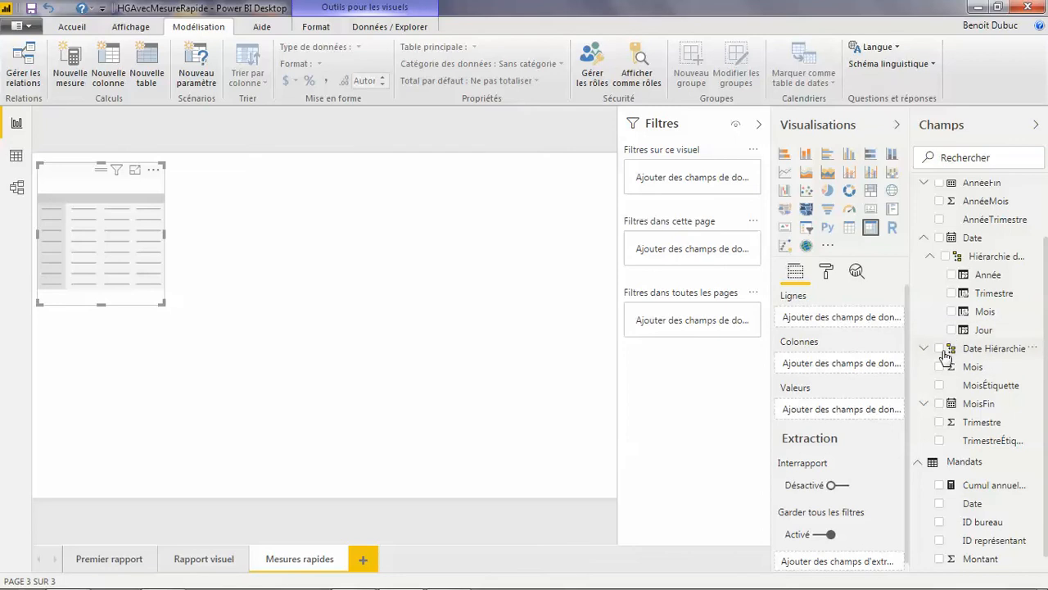
left_click(924, 239)
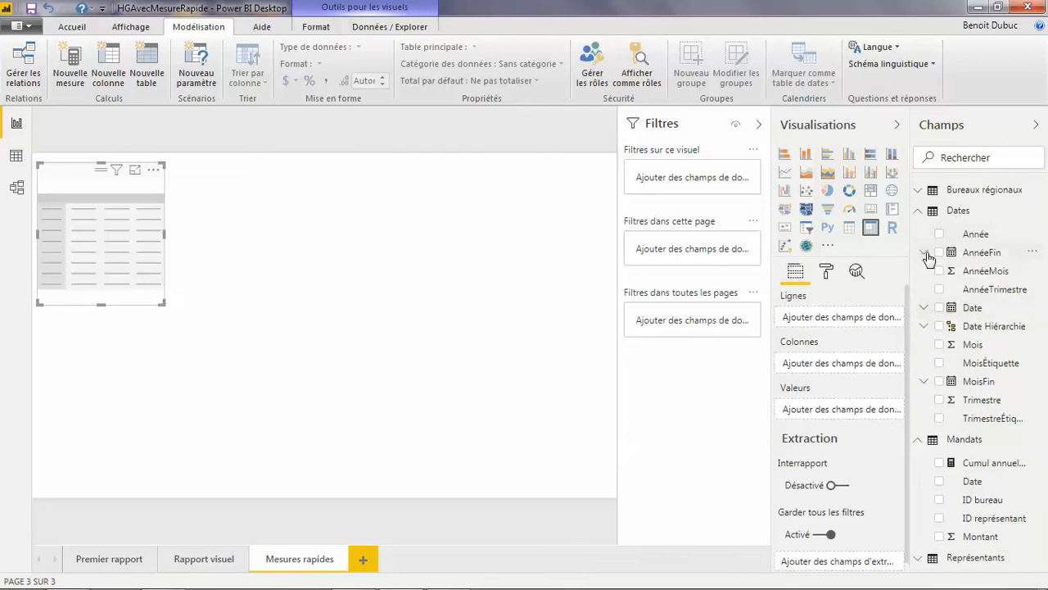
left_click(924, 308)
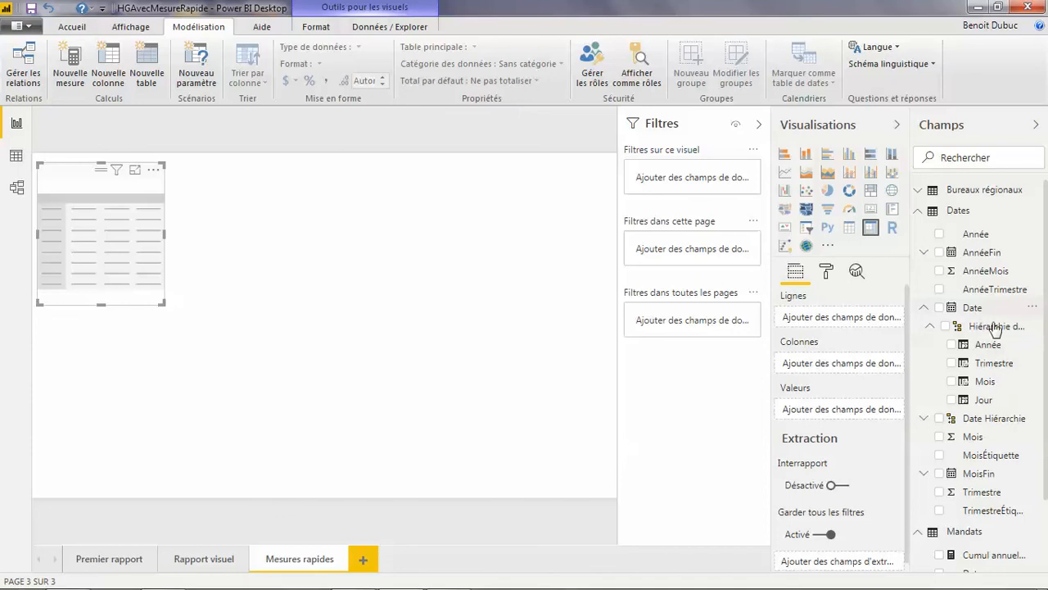
left_click(927, 421)
left_click(927, 423)
left_click_drag(991, 332, 857, 318)
left_click(895, 377)
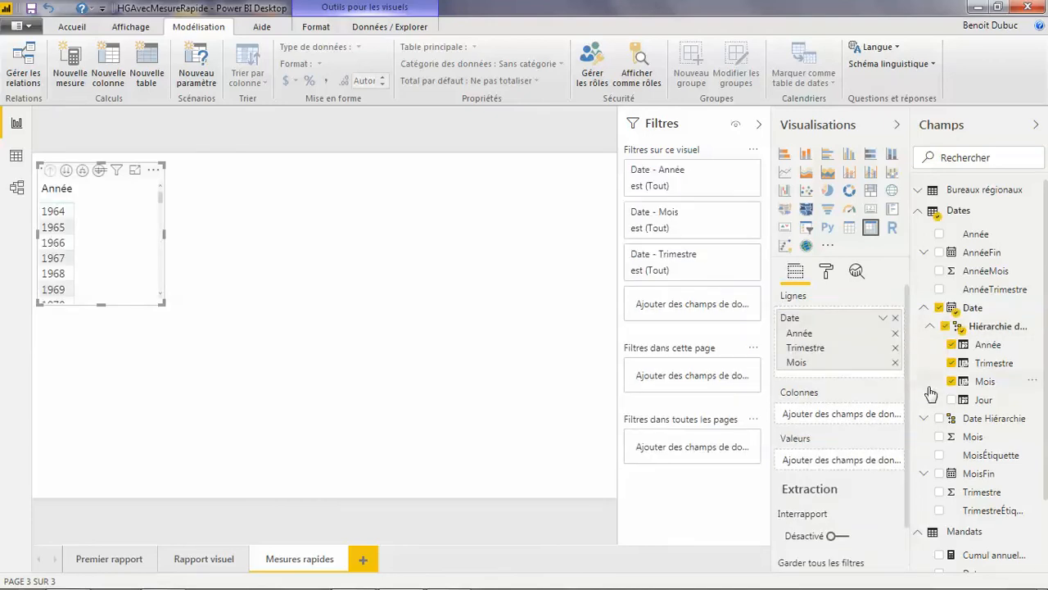
Step: Add the year-to-date measure from Mandats to the matrix values and shorten its display name to "Cumul annuel"
scroll(975, 508, "down", 3)
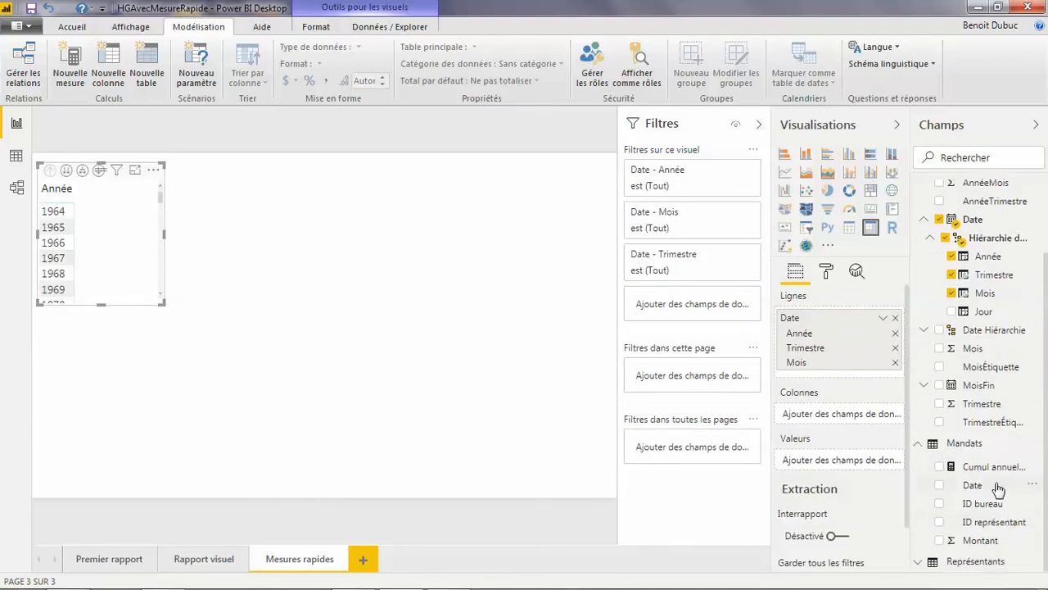
left_click_drag(997, 468, 852, 465)
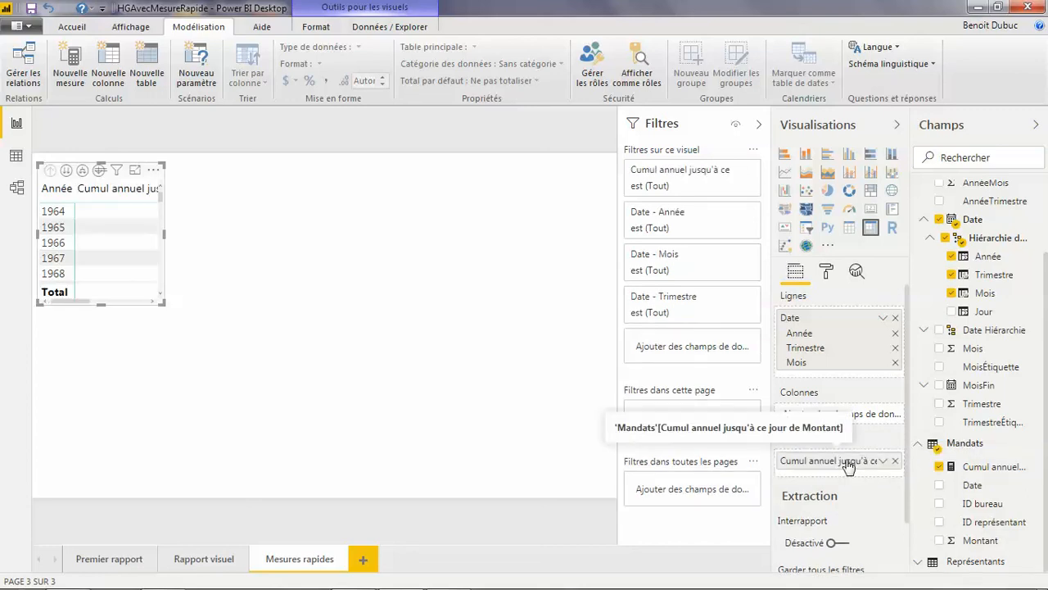
double_click(845, 462)
left_click(873, 457)
key("BackSpace")
key("BackSpace")
key("BackSpace")
key("BackSpace")
key("BackSpace")
key("BackSpace")
key("BackSpace")
key("BackSpace")
key("BackSpace")
key("BackSpace")
key("BackSpace")
key("BackSpace")
key("BackSpace")
key("BackSpace")
key("BackSpace")
key("BackSpace")
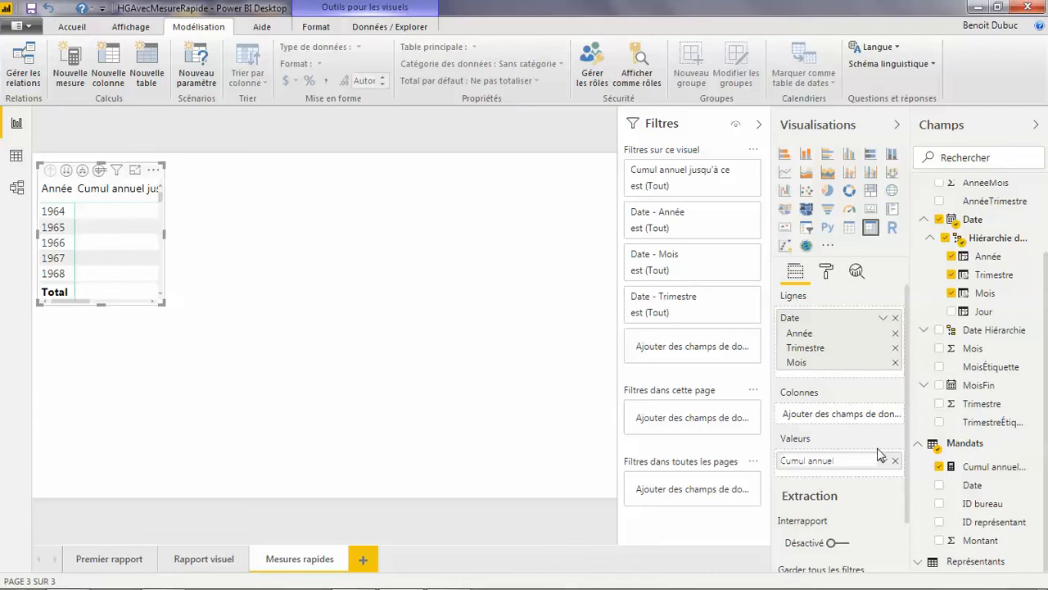
key("Return")
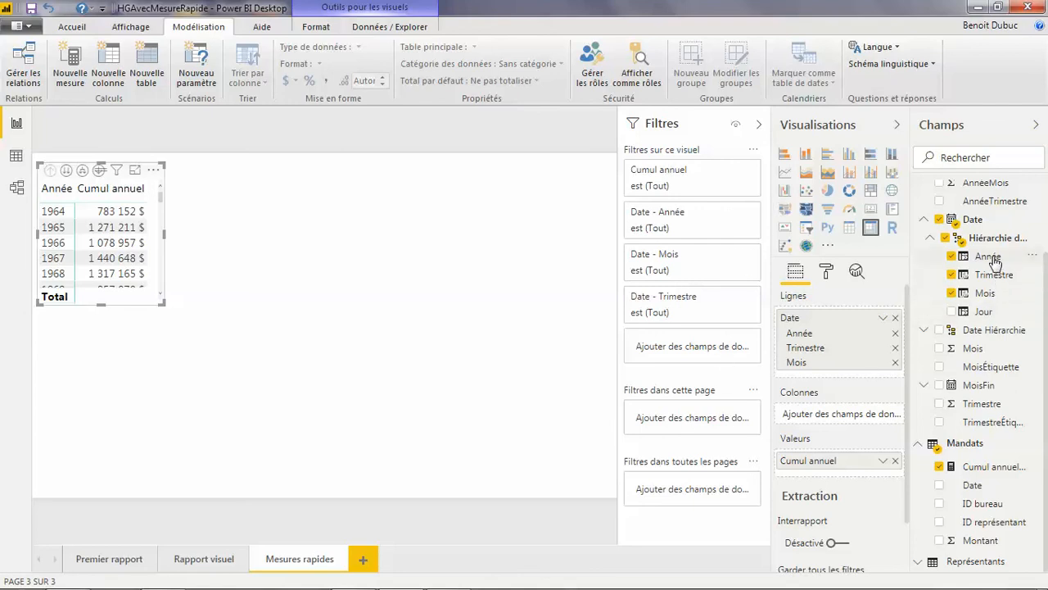
Step: Filter the page on the Date hierarchy's Année with the advanced condition "est supérieur à" 2012
left_click_drag(989, 258, 690, 419)
scroll(706, 487, "down", 3)
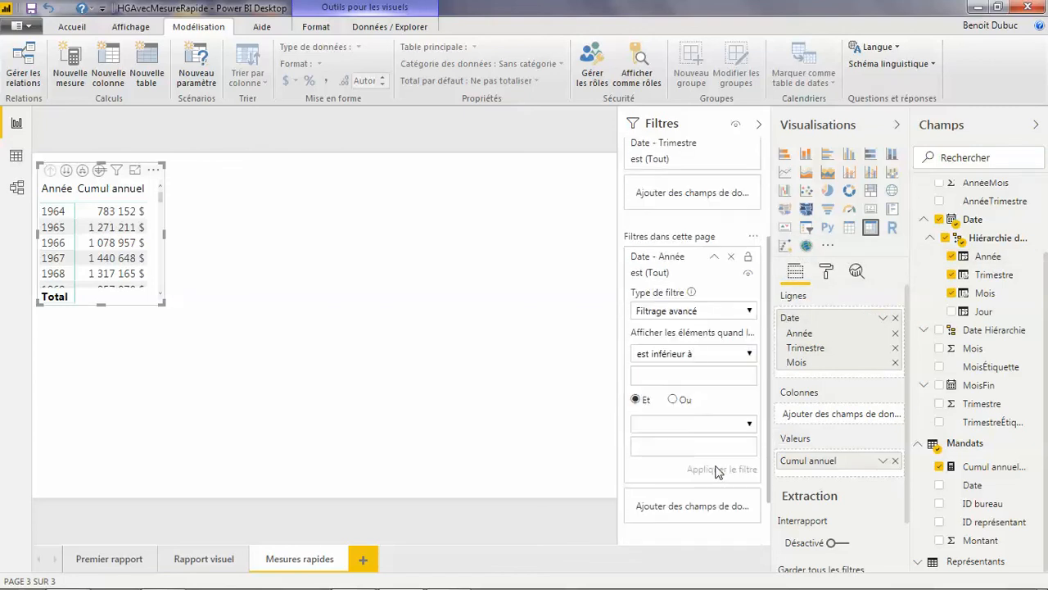
left_click(695, 353)
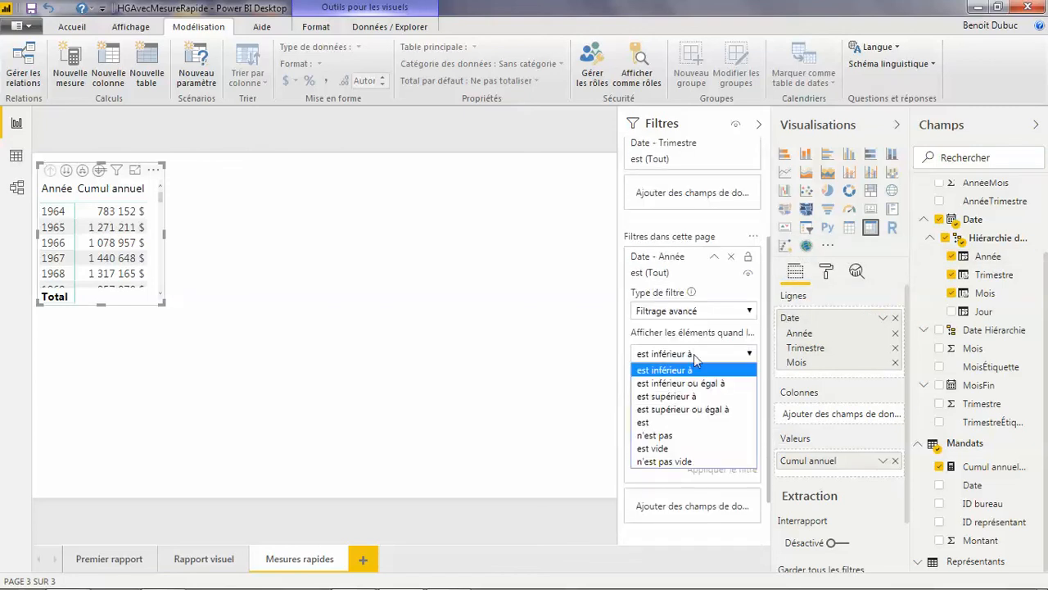
left_click(689, 397)
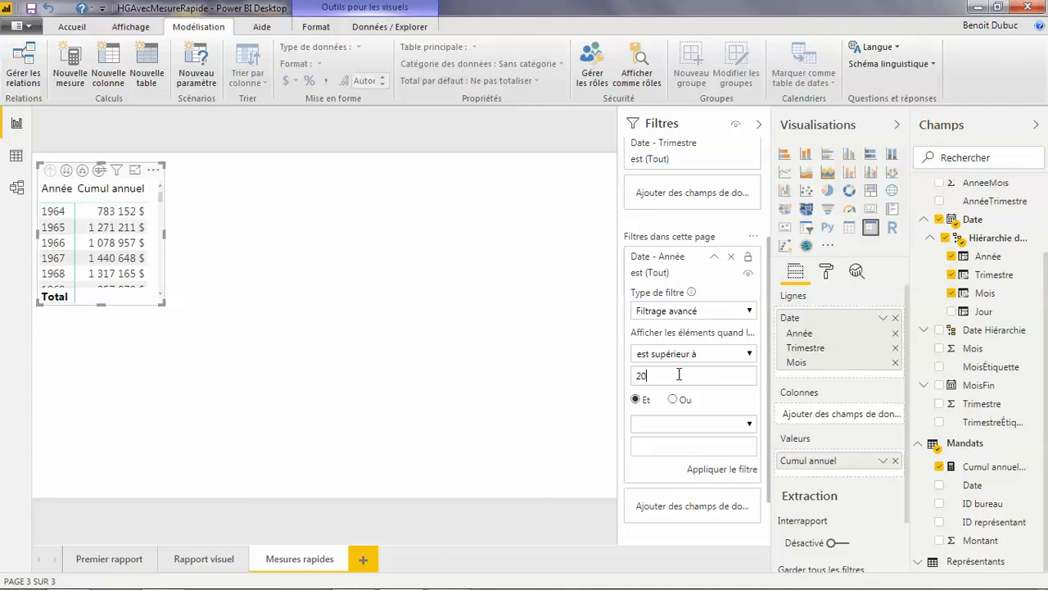
key("Return")
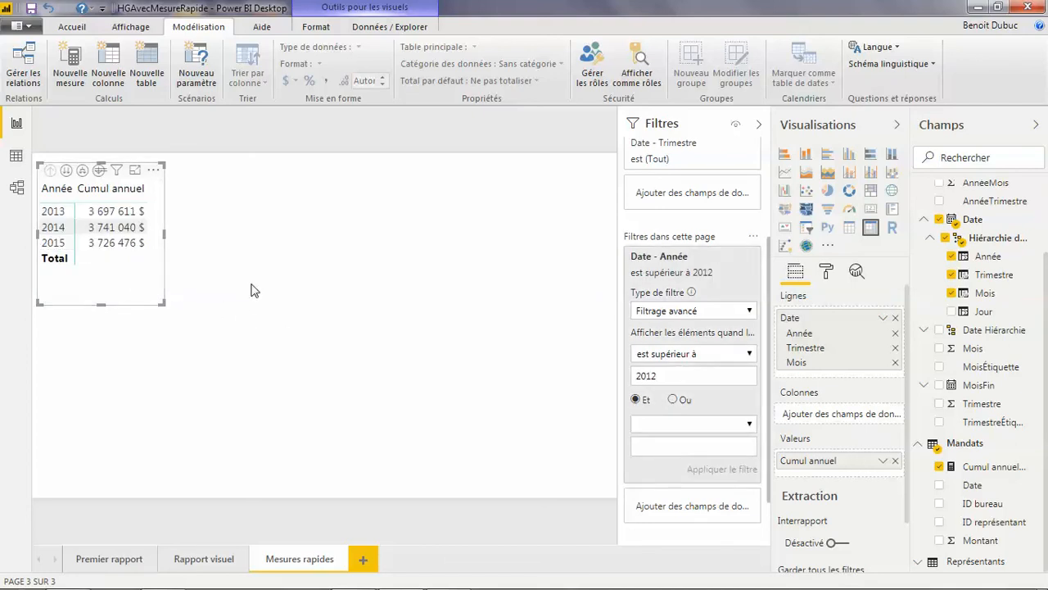
Step: Enlarge the matrix and turn on the +/- icons in its row headers
left_click_drag(162, 303, 234, 321)
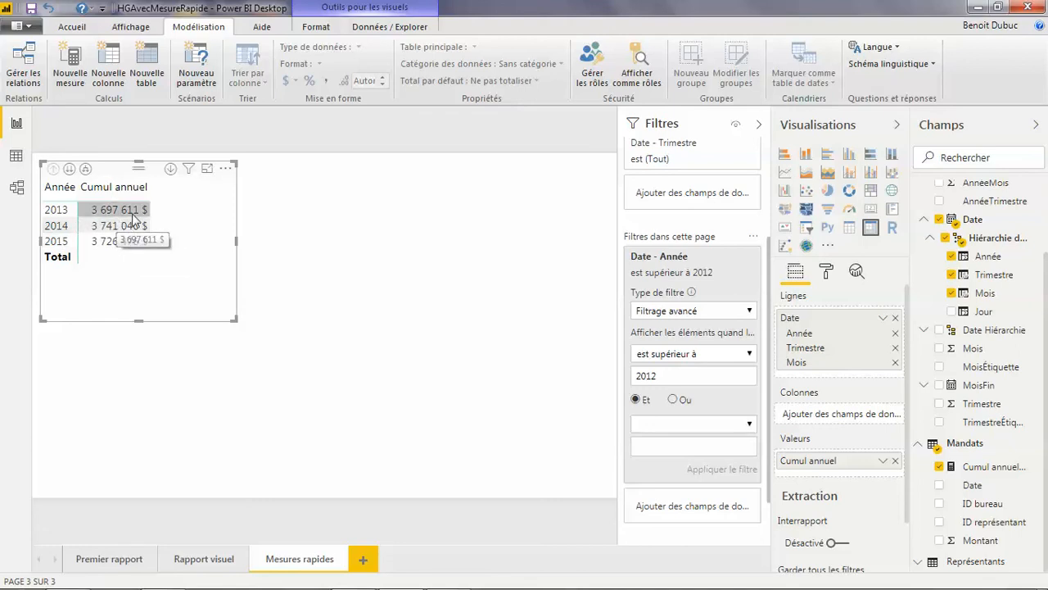
left_click(826, 273)
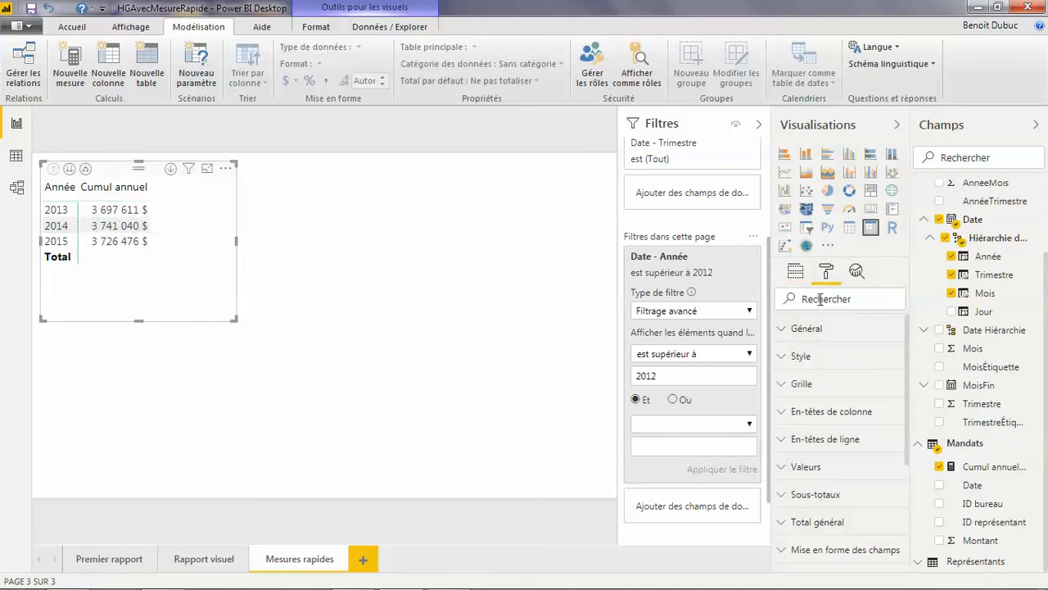
left_click(819, 300)
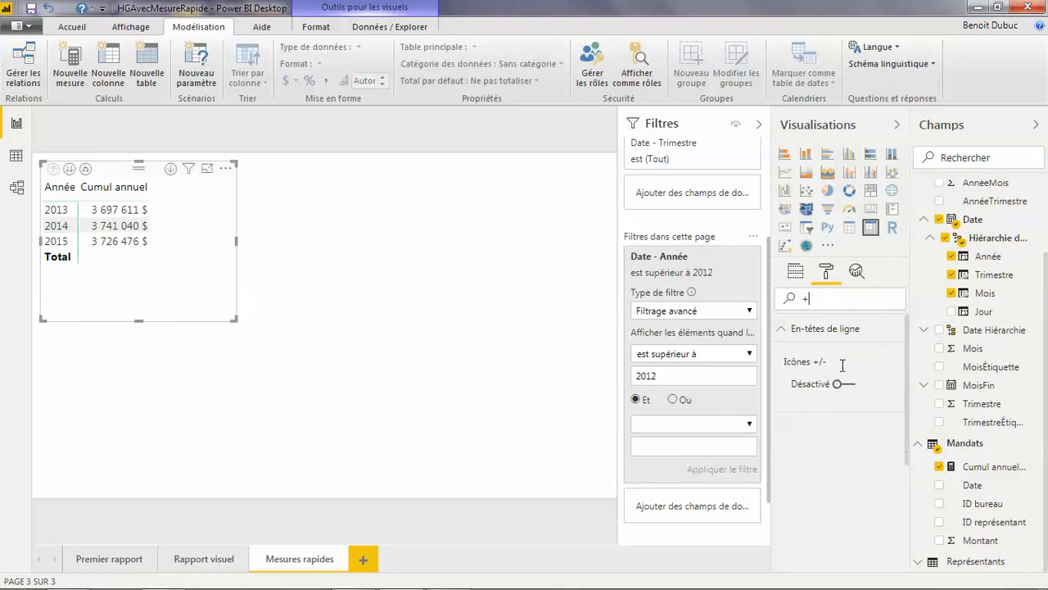
left_click(844, 384)
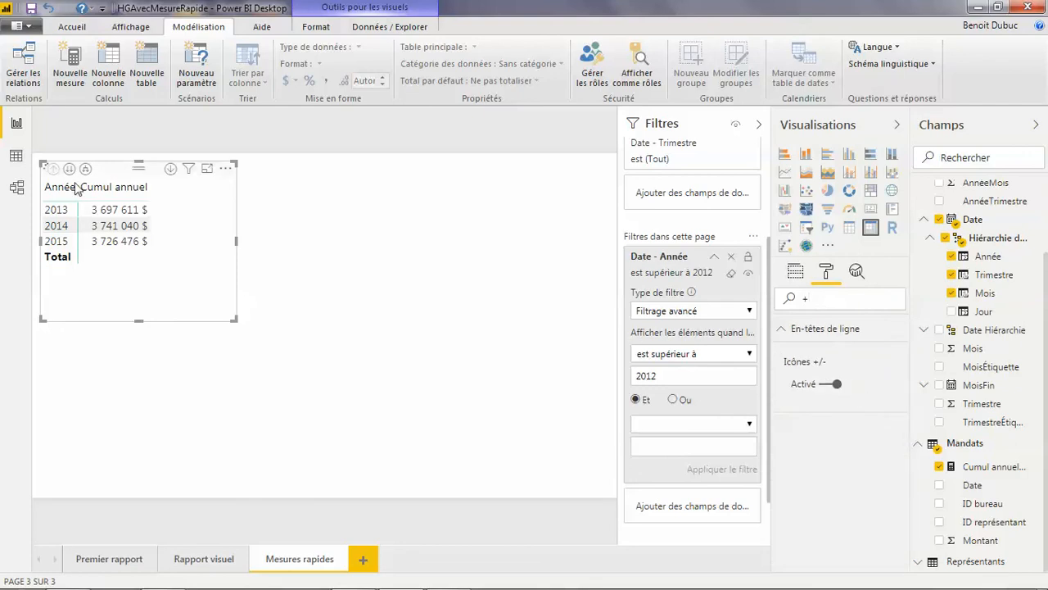
Step: Expand years 2013 and 2014 into quarters in the matrix and enlarge the visual slightly
left_click(49, 210)
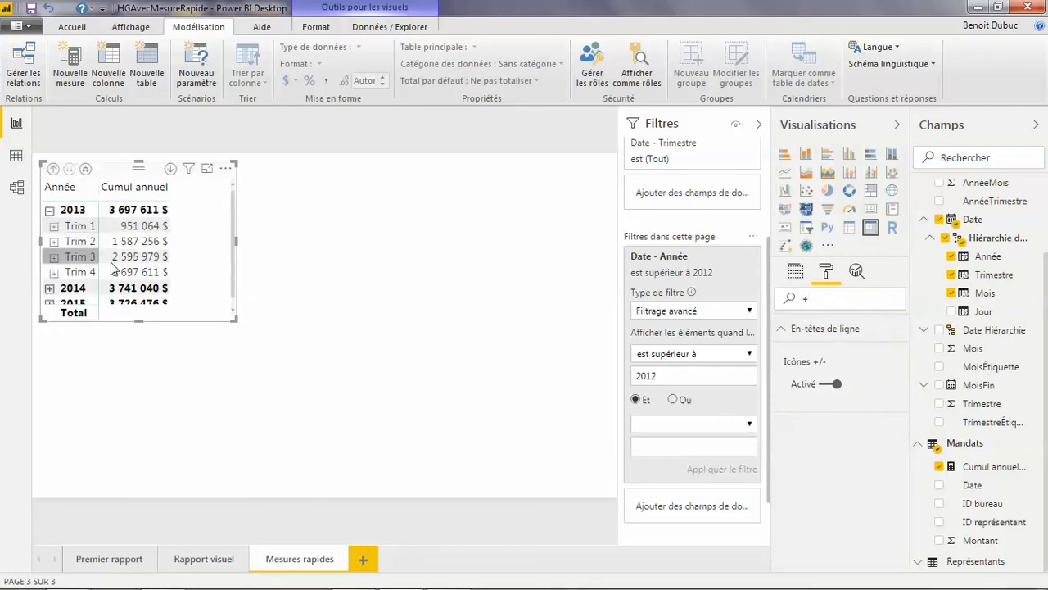
left_click_drag(233, 319, 241, 342)
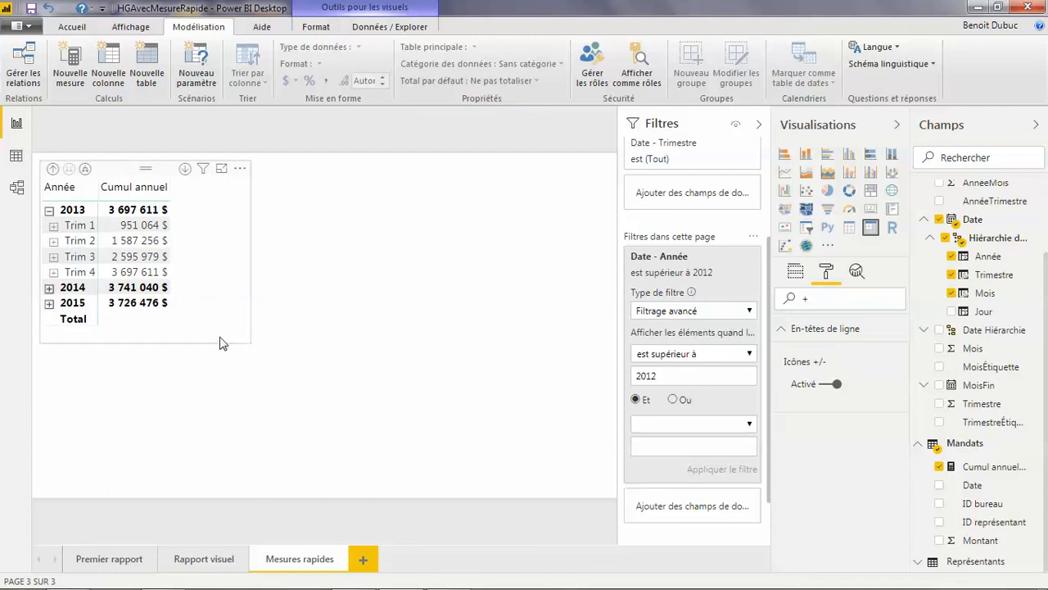
left_click(49, 287)
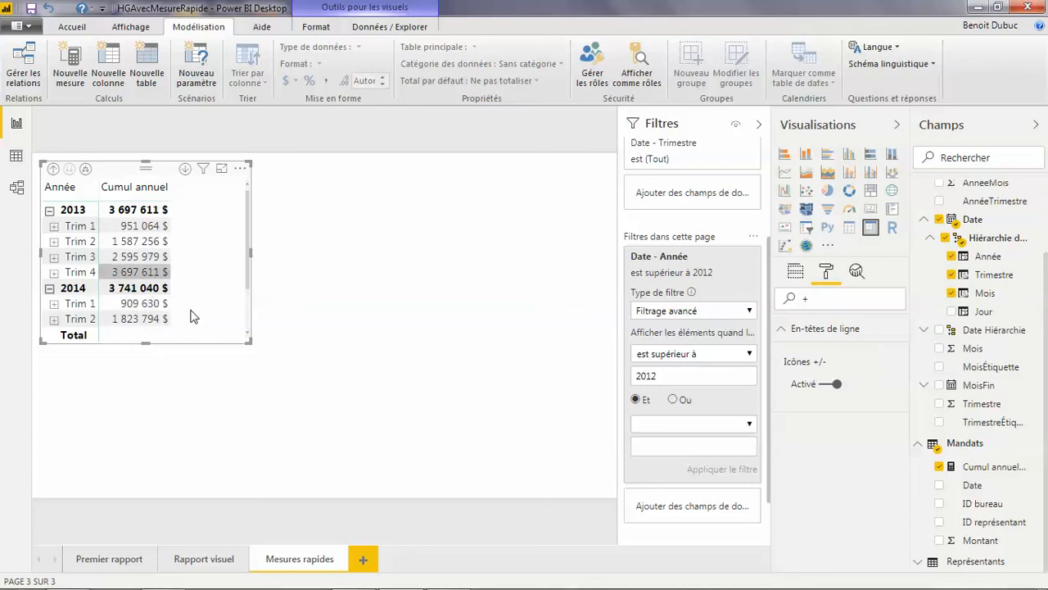
Step: Enlarge the matrix and check the currency format options of the Montant field in Mandats
left_click_drag(251, 341, 310, 357)
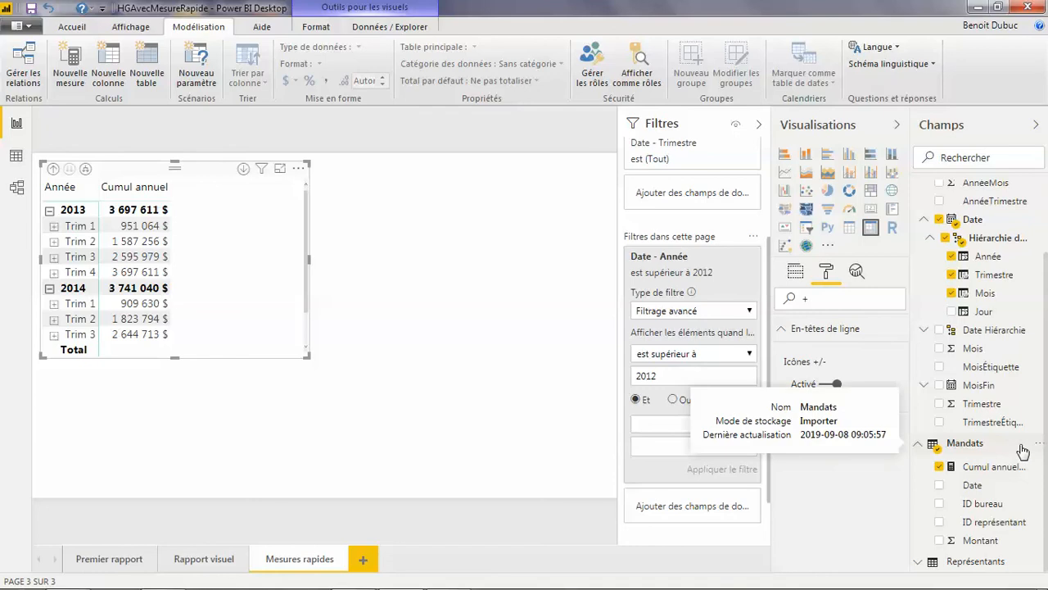
left_click(982, 540)
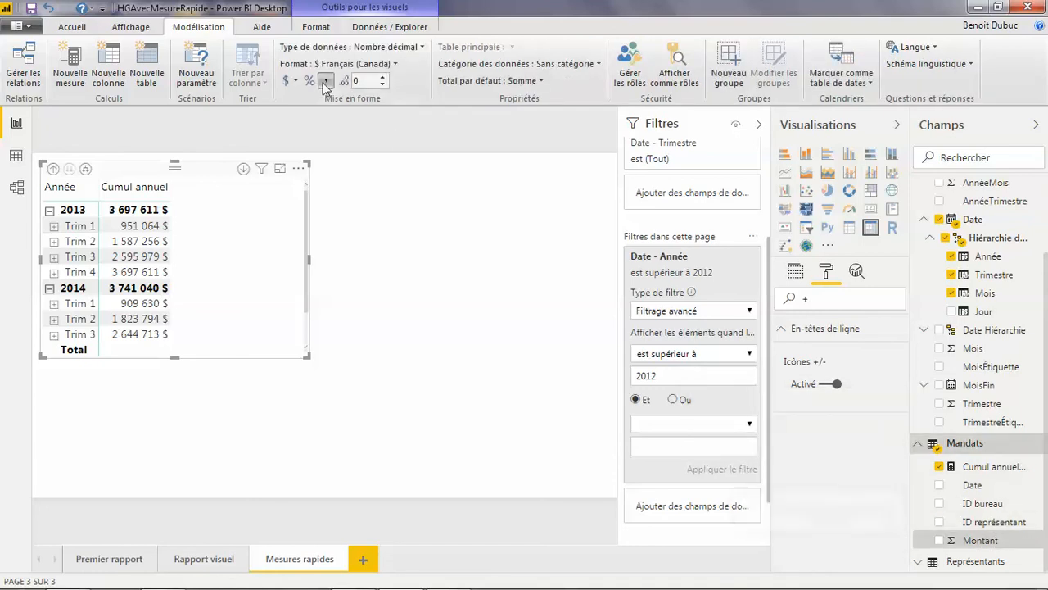
left_click(296, 80)
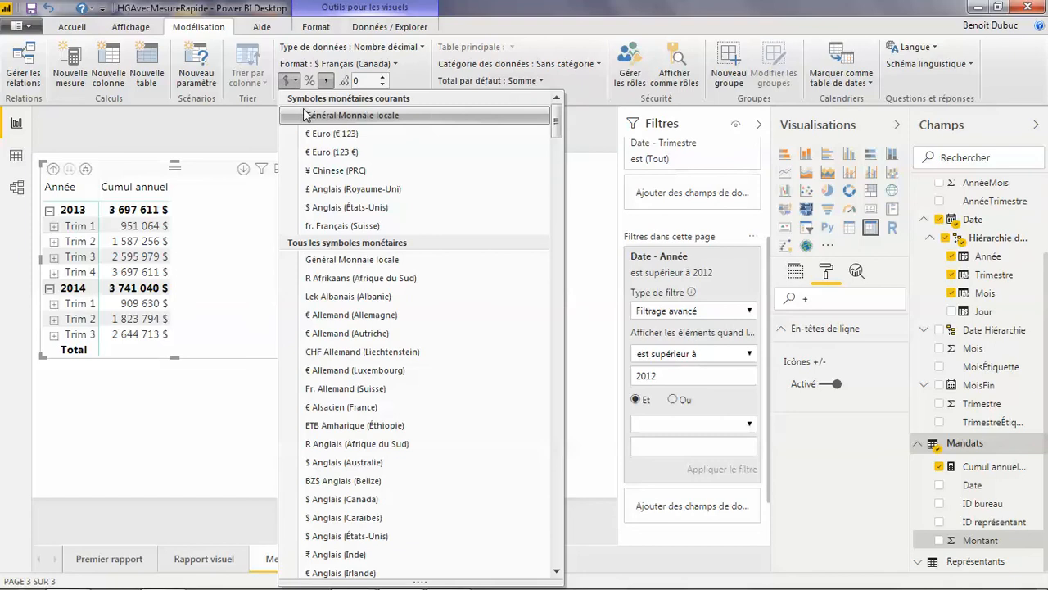
left_click(385, 88)
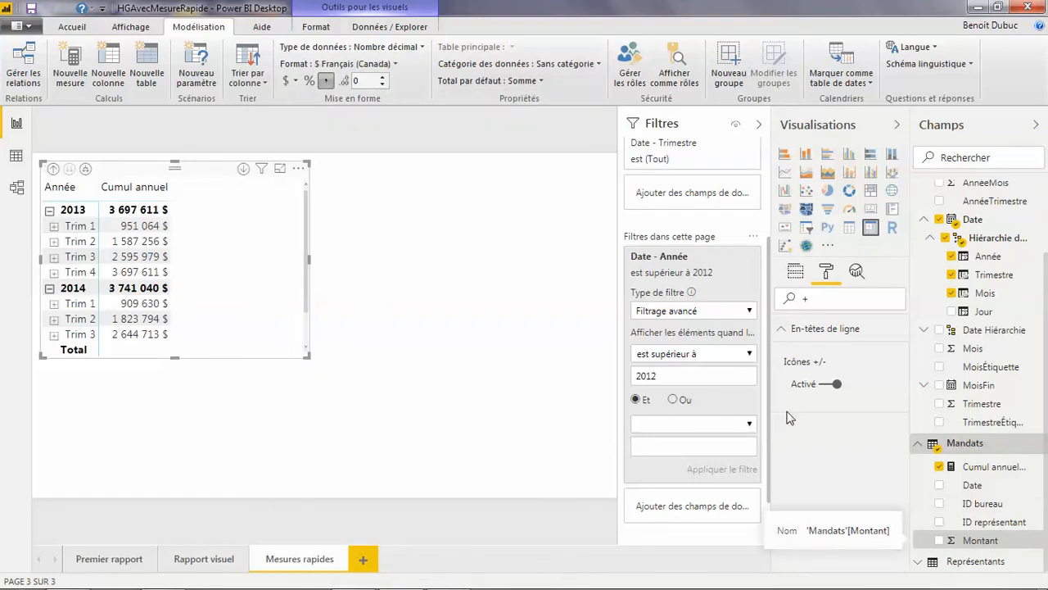
Step: Add the Montant field from Mandats to the matrix values below Cumul annuel
left_click(146, 232)
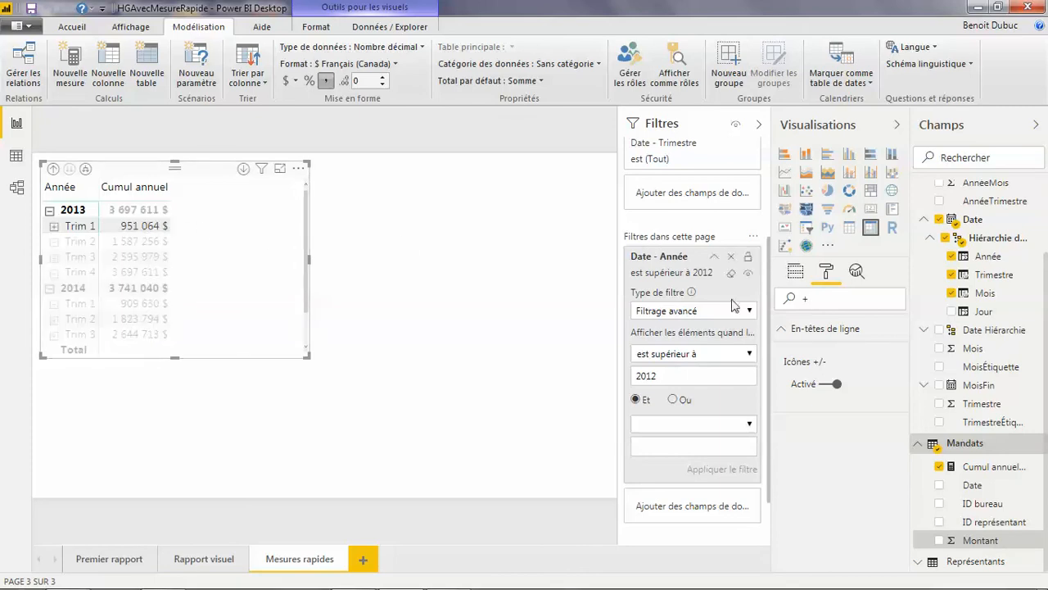
left_click(796, 271)
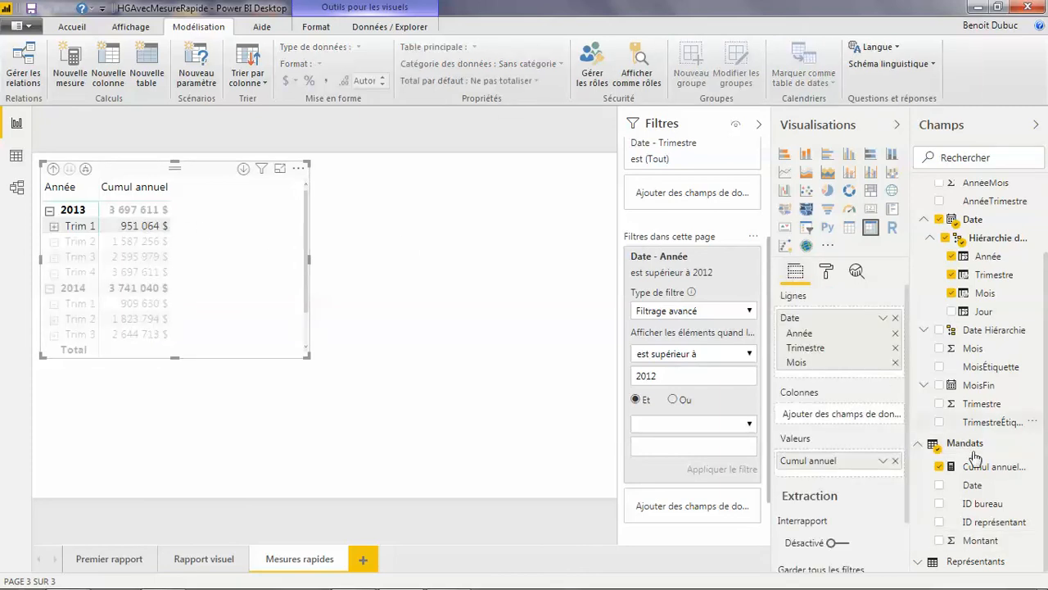
left_click_drag(985, 547, 842, 481)
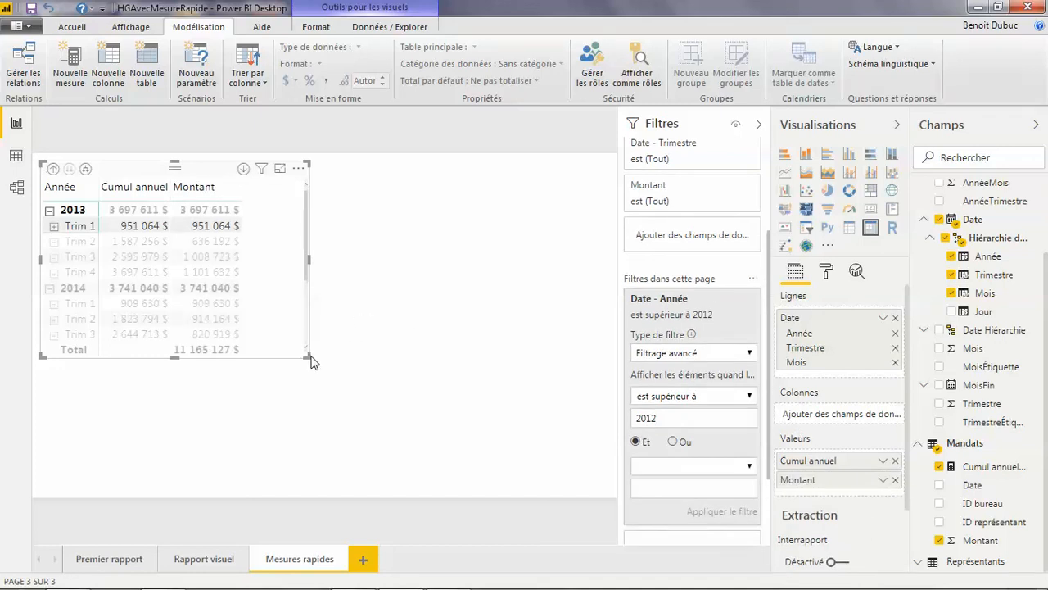
Step: Resize the matrix to a compact block in the upper part of the page, just wide enough for its value columns
left_click_drag(306, 353, 368, 370)
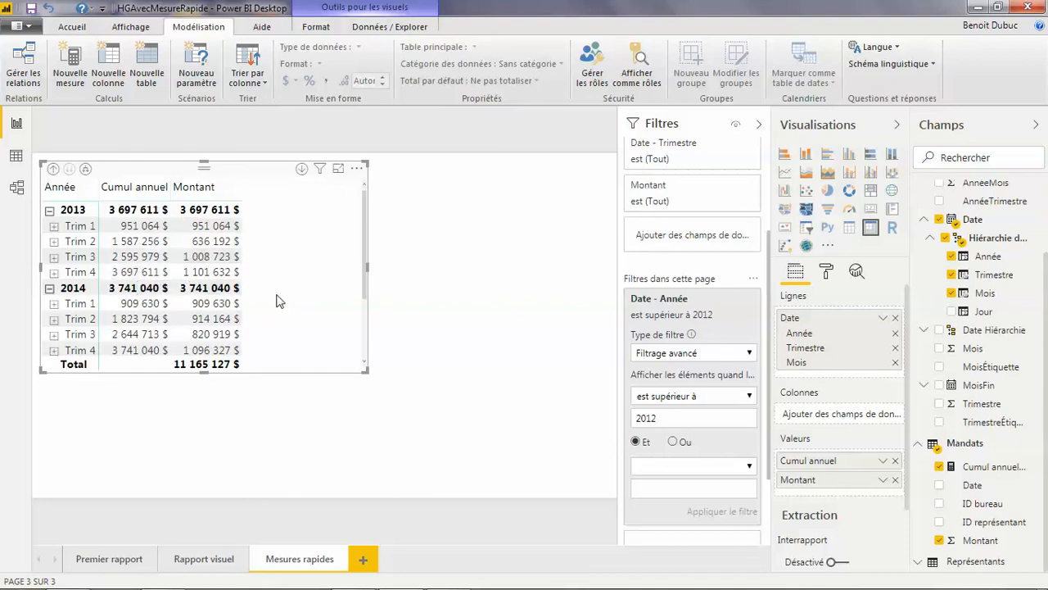
left_click_drag(364, 371, 316, 372)
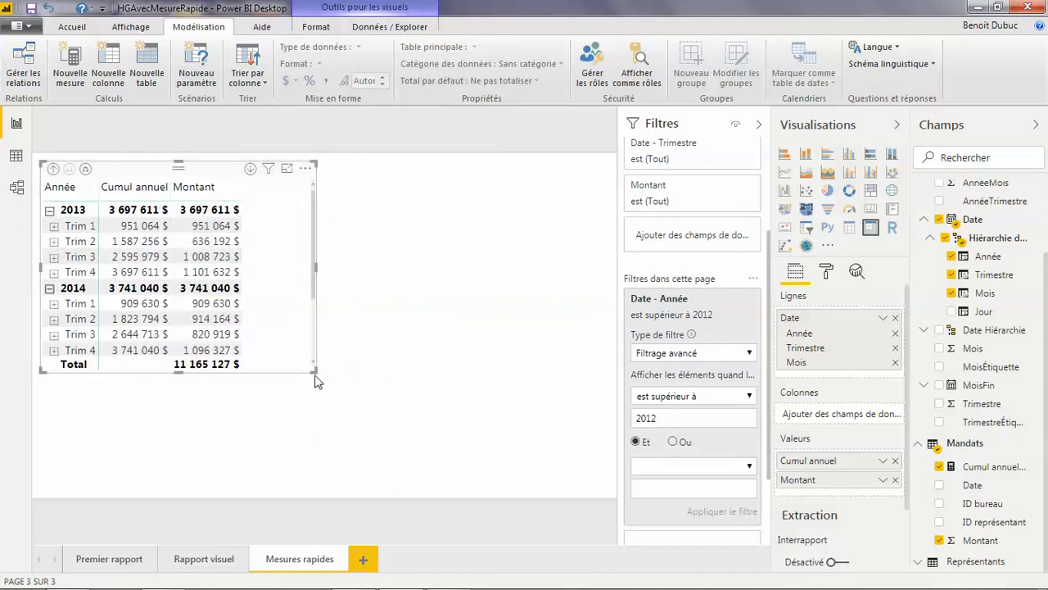
left_click_drag(285, 373, 287, 328)
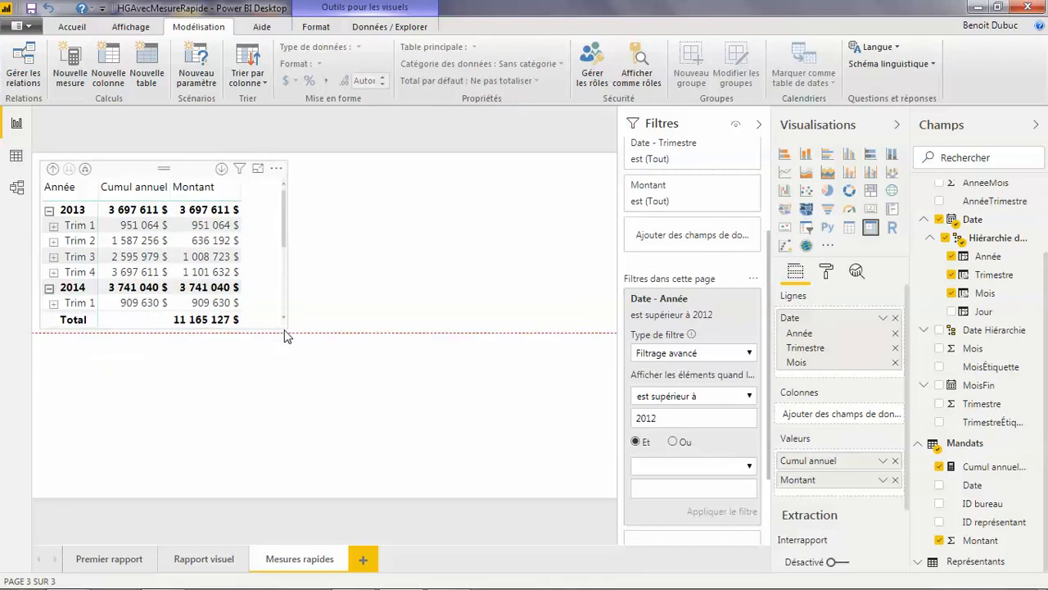
Step: Insert a clustered column chart below the matrix and stretch it across the width of the page
left_click(110, 368)
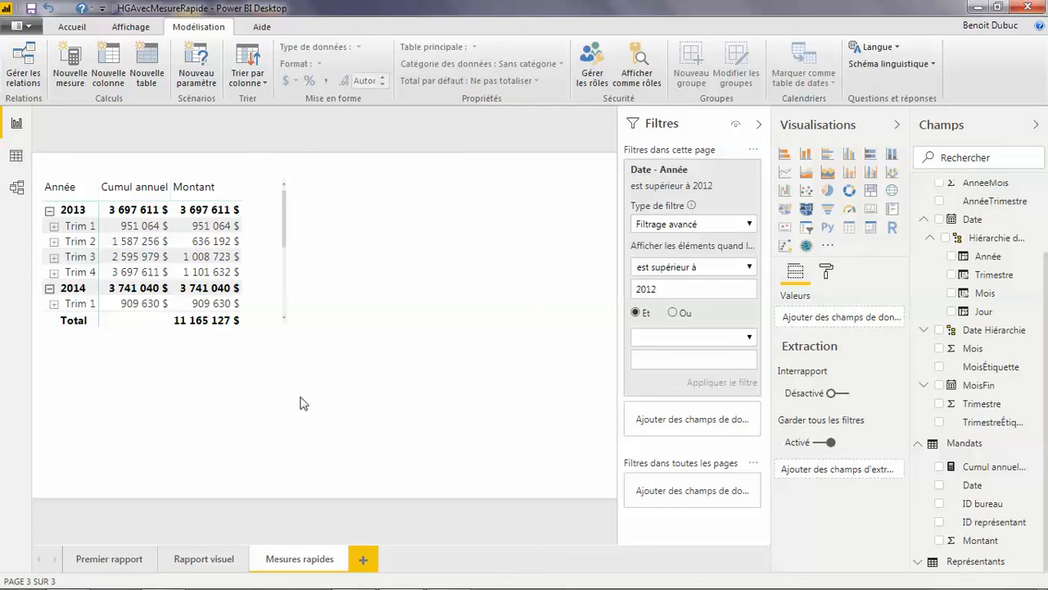
left_click(848, 153)
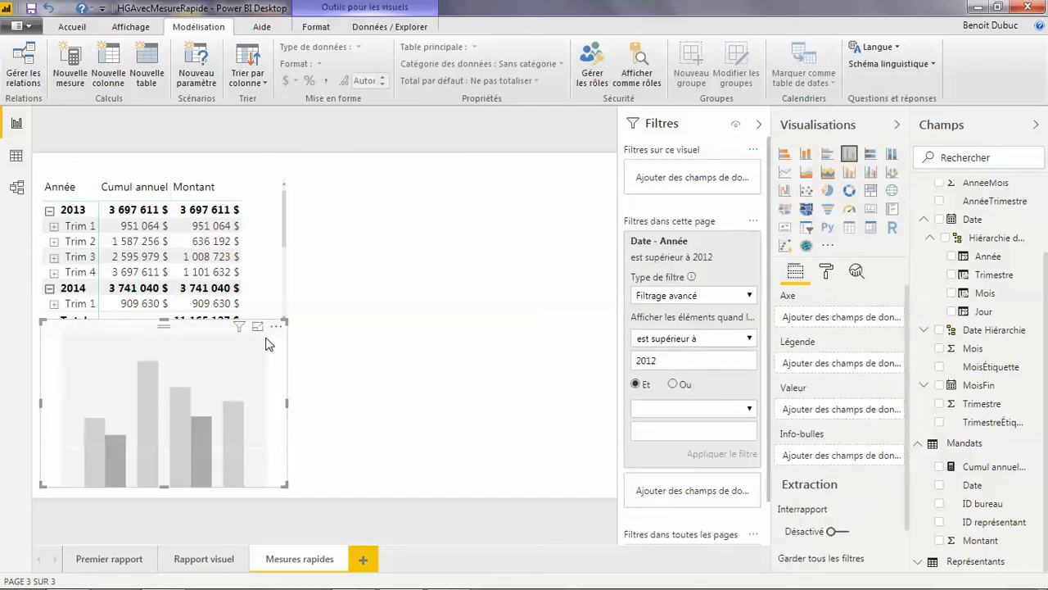
left_click_drag(286, 320, 295, 345)
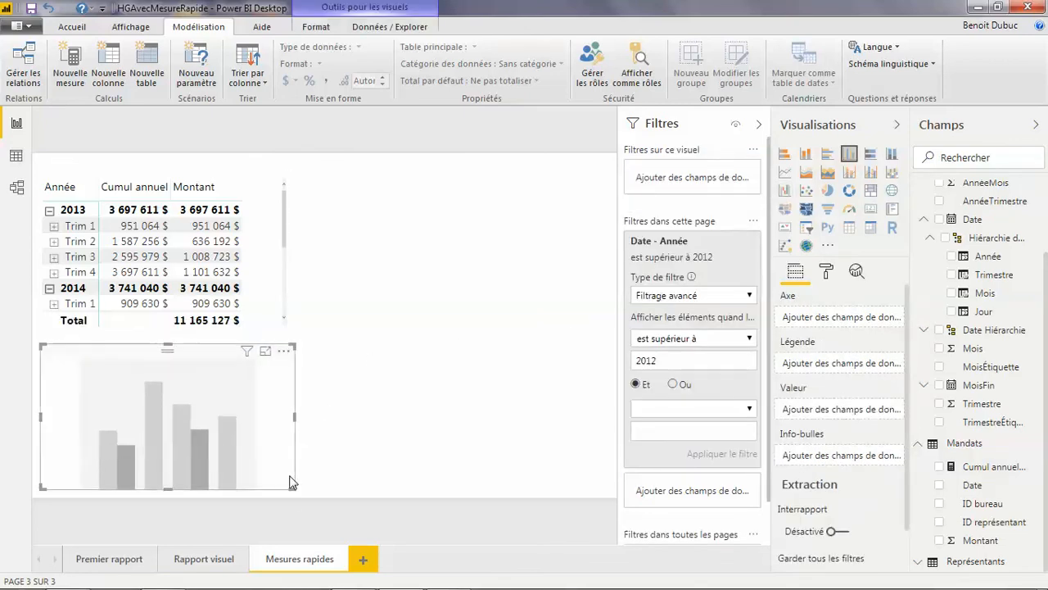
left_click_drag(290, 483, 618, 481)
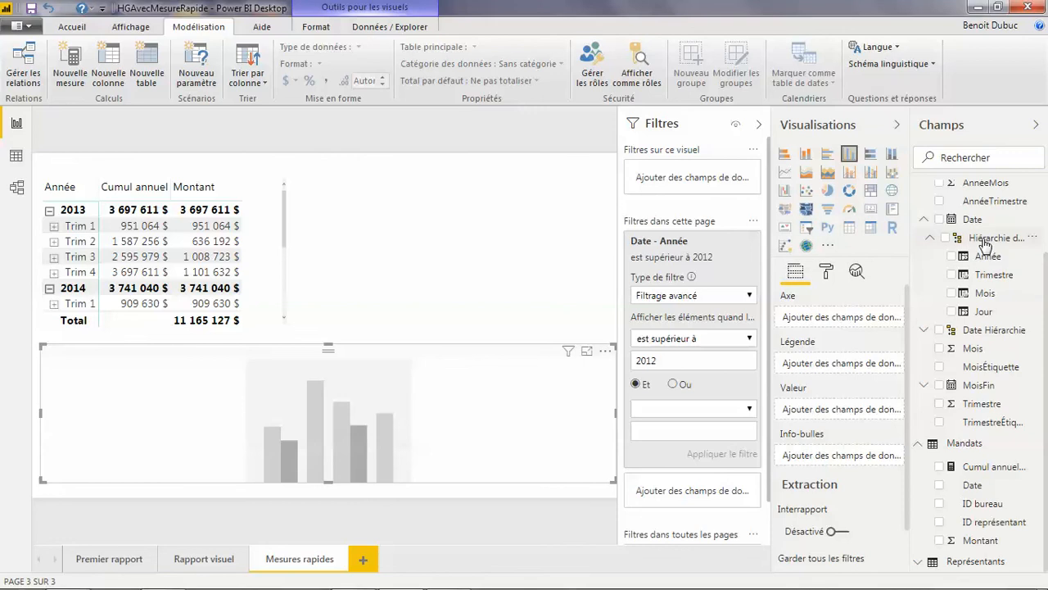
Step: Plot the year-to-date measure from Mandats by the Date hierarchy in the column chart, shortening its display name to "Cumul annuel"
left_click_drag(985, 246, 864, 320)
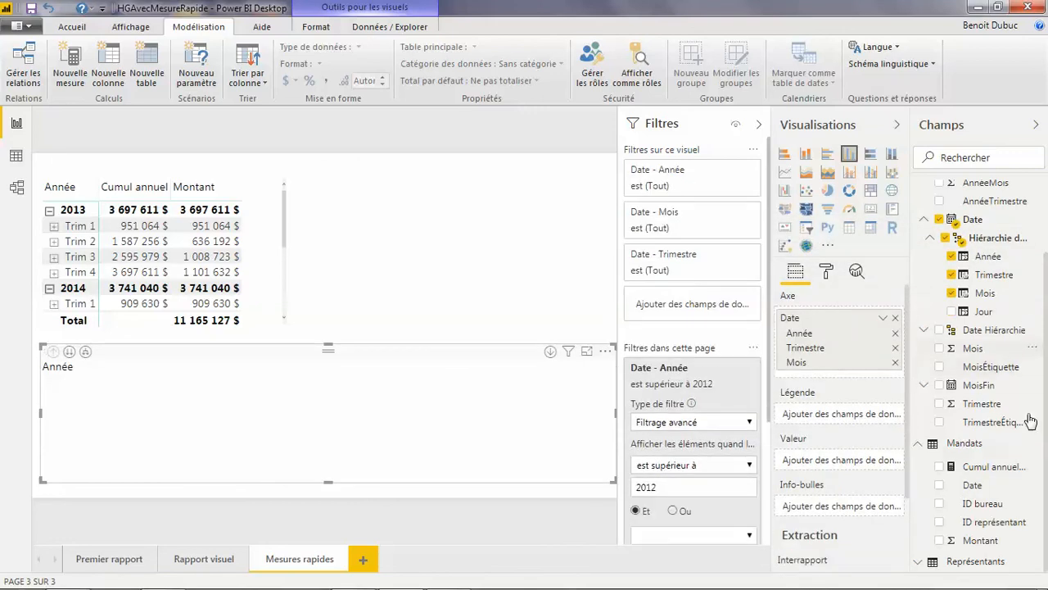
left_click_drag(1000, 475, 866, 461)
double_click(837, 462)
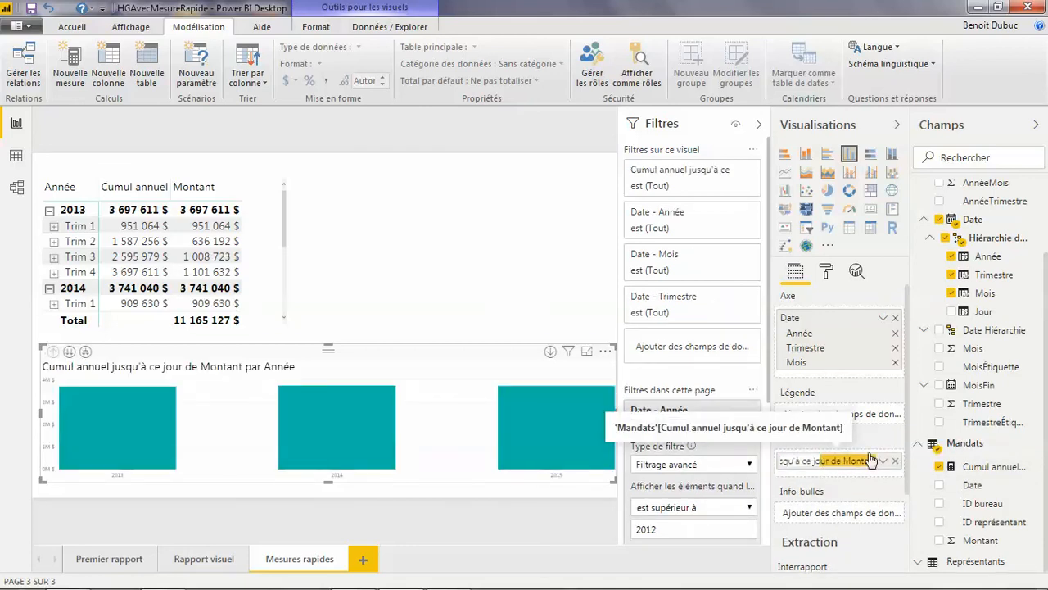
key("BackSpace")
key("BackSpace")
key("BackSpace")
key("BackSpace")
key("Return")
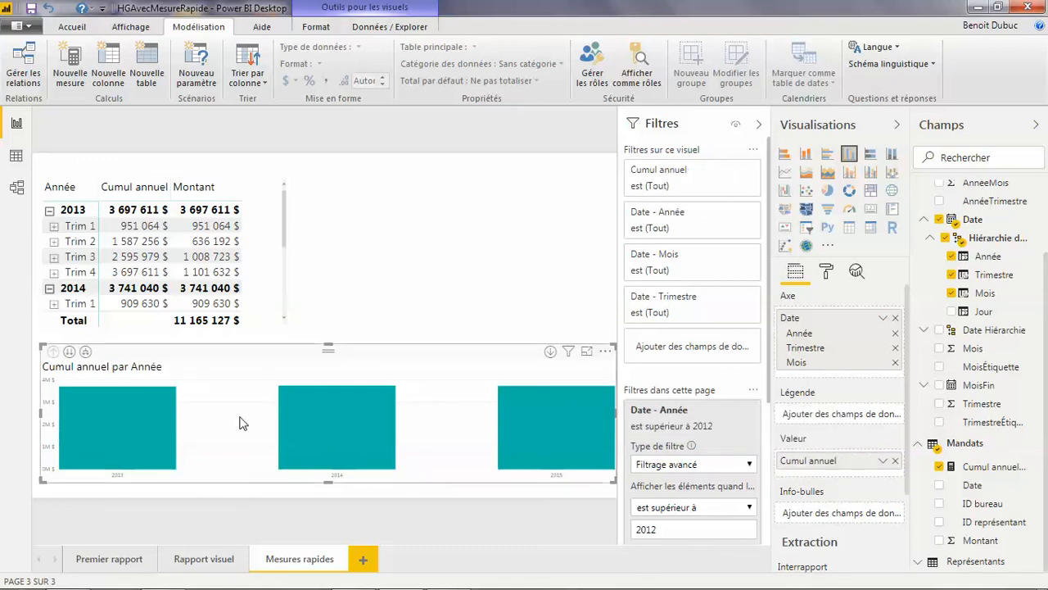
Step: Expand the chart's date hierarchy two levels down, to quarters and months
left_click(86, 352)
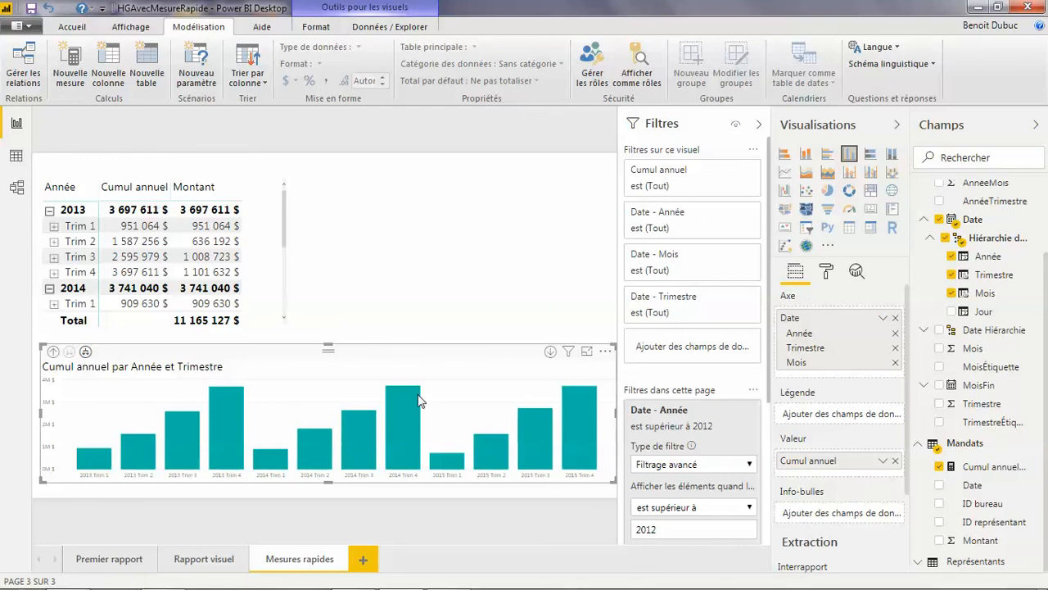
left_click(86, 351)
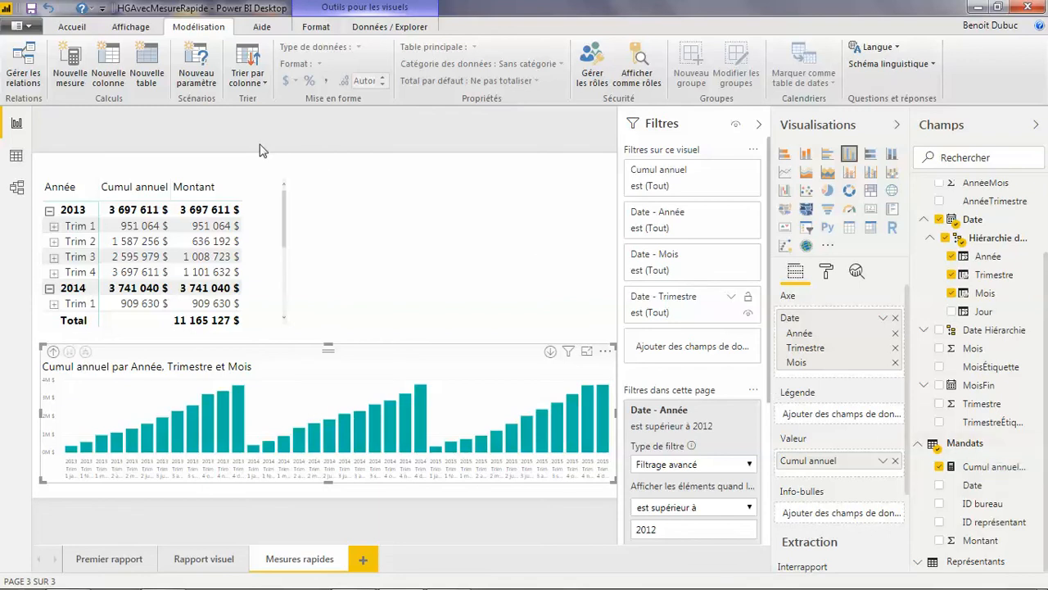
Step: Start a new quick measure on the Mandats table and browse the available calculation types
left_click(88, 28)
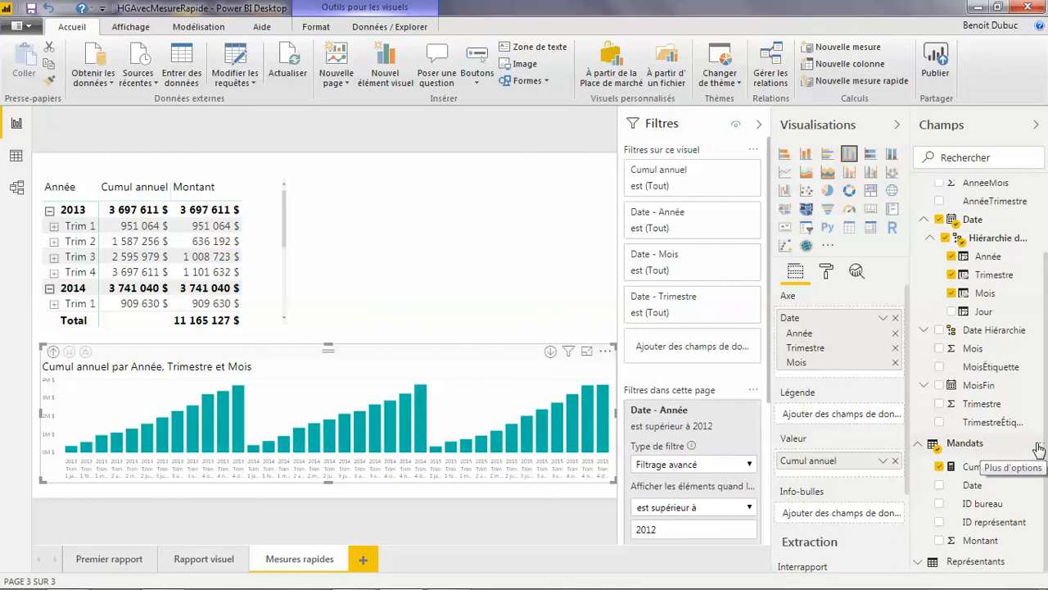
left_click(1038, 446)
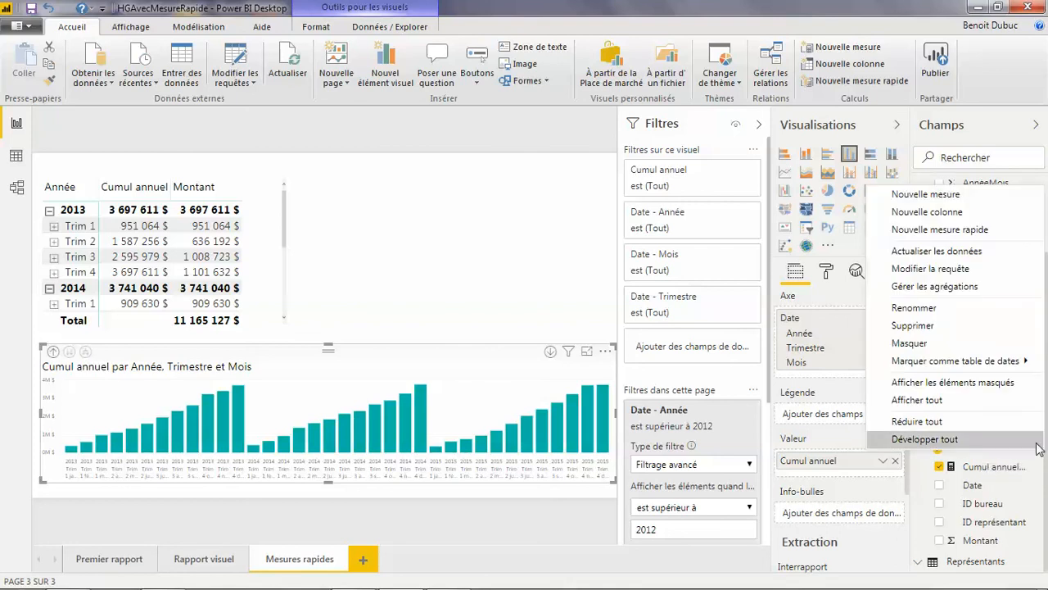
left_click(983, 232)
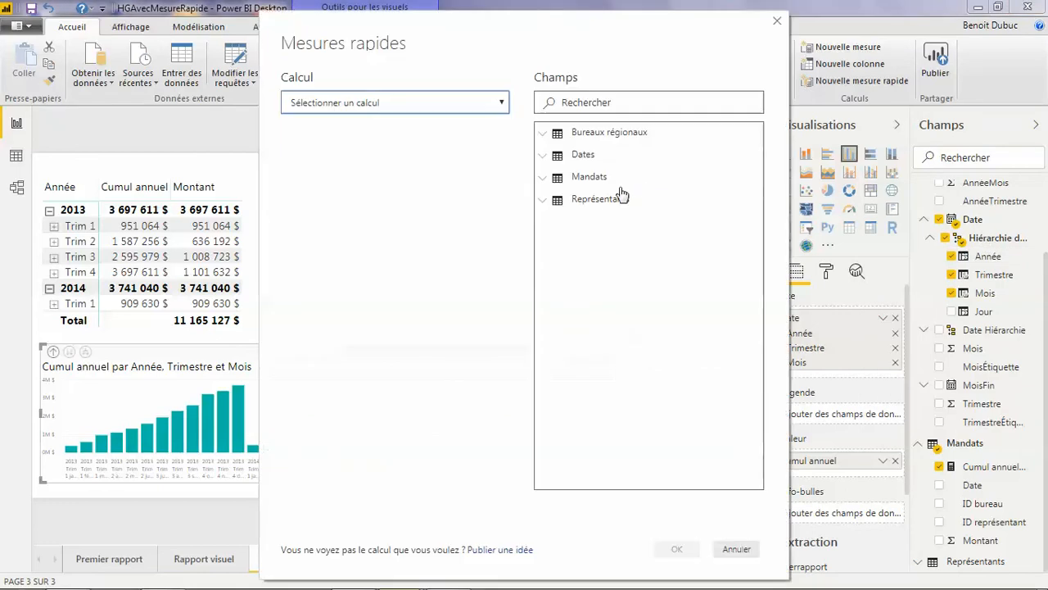
left_click(497, 104)
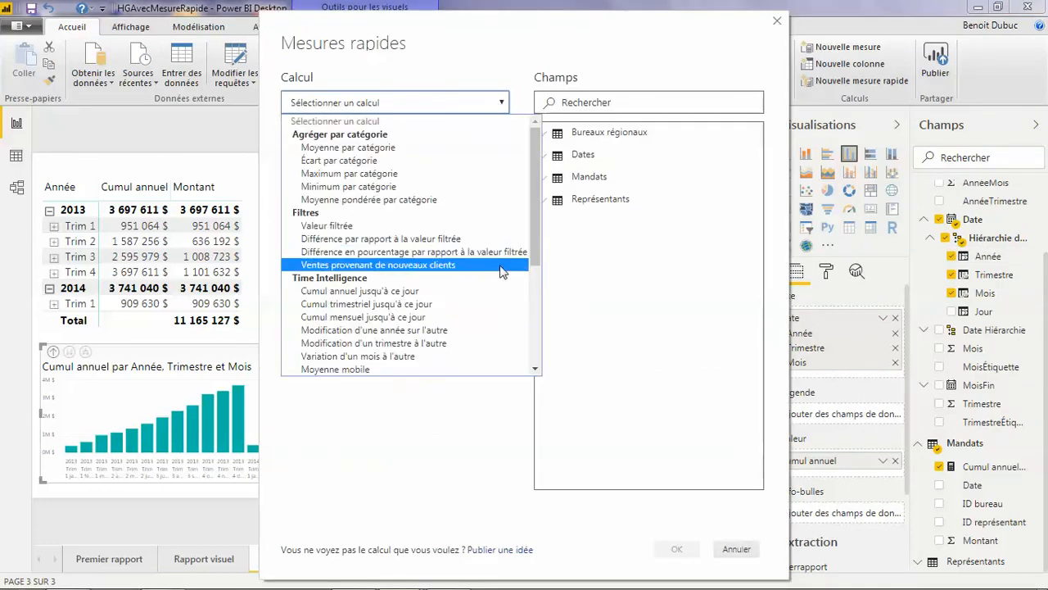
left_click_drag(536, 258, 528, 345)
scroll(527, 328, "up", 4)
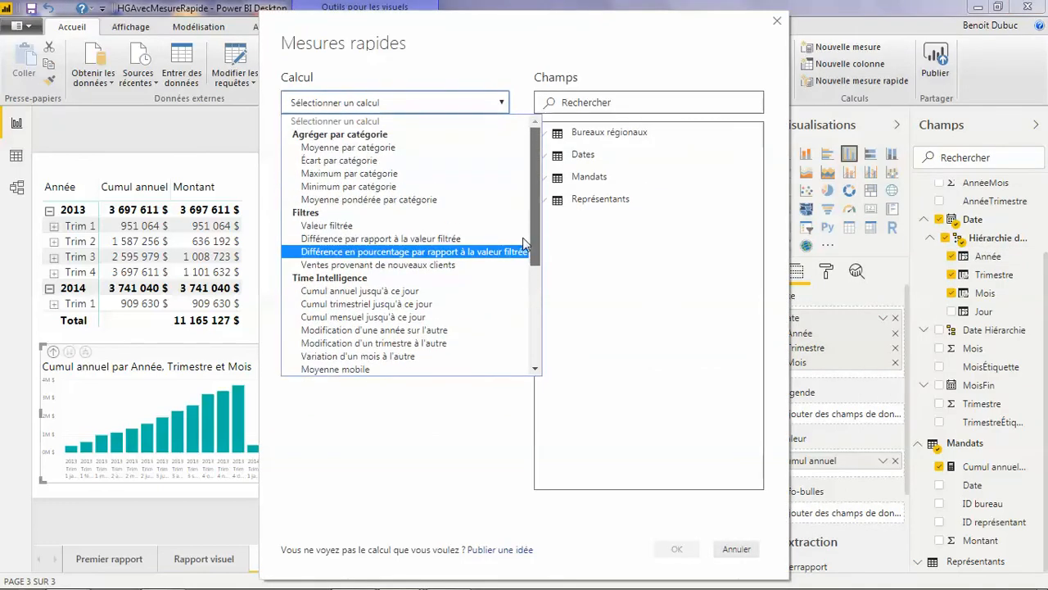